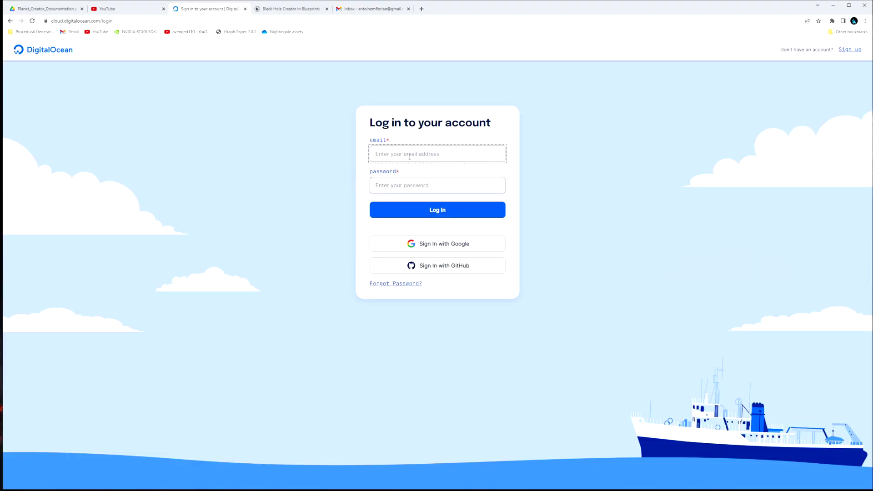
Log in and set up a new team named BOTA, proceeding to add a new credit/debit card as payment method
click(410, 156)
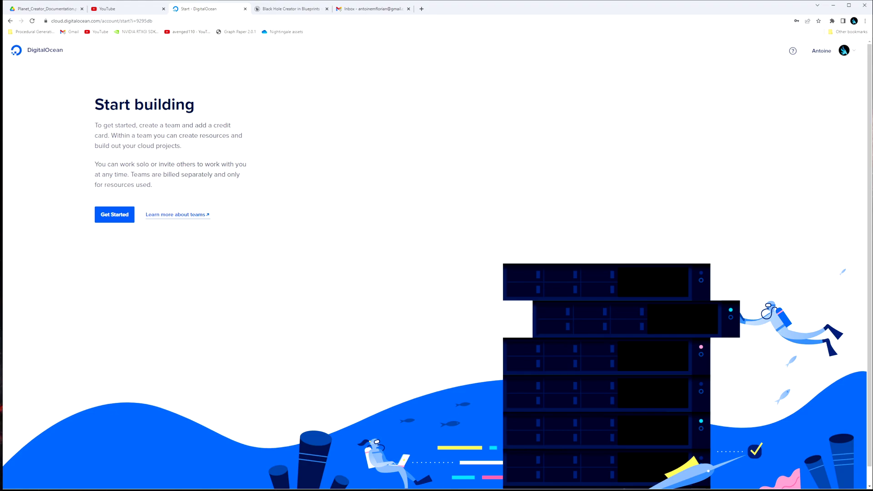
click(120, 216)
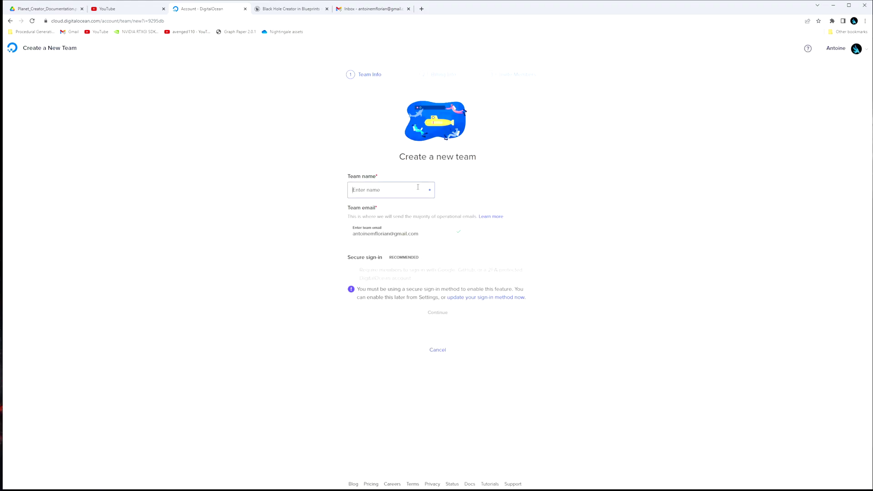
click(418, 187)
text(BOTA)
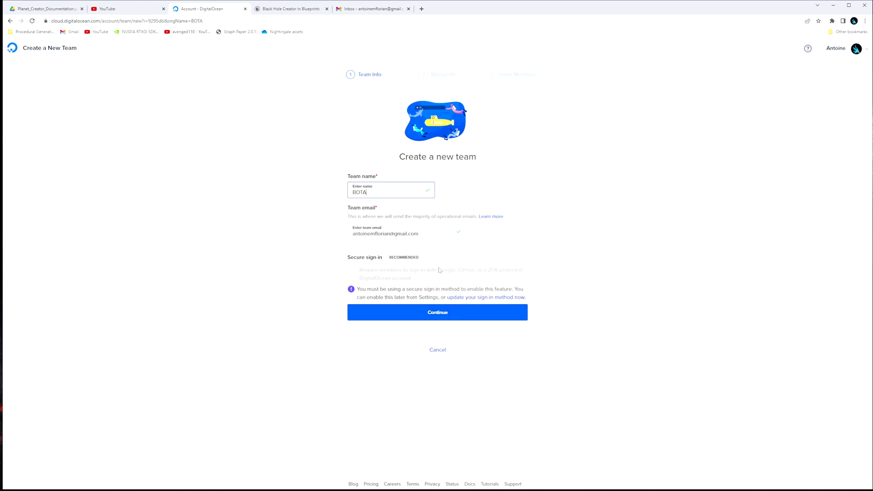
click(431, 316)
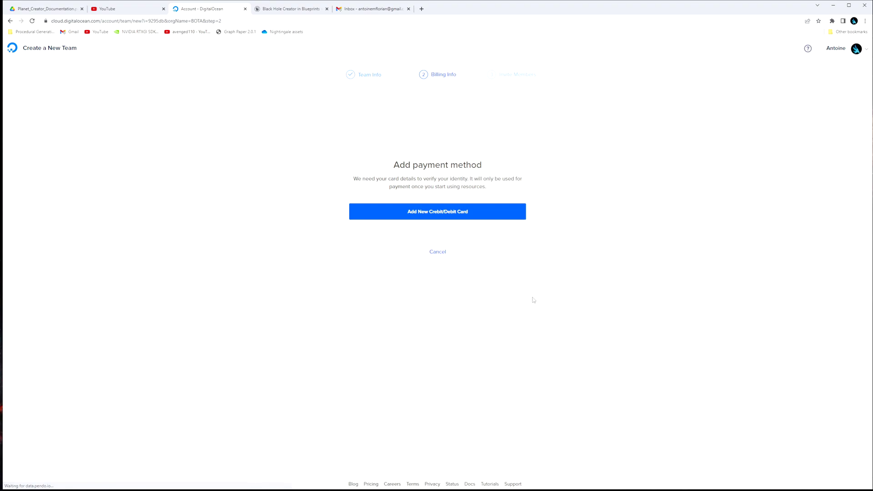
click(447, 218)
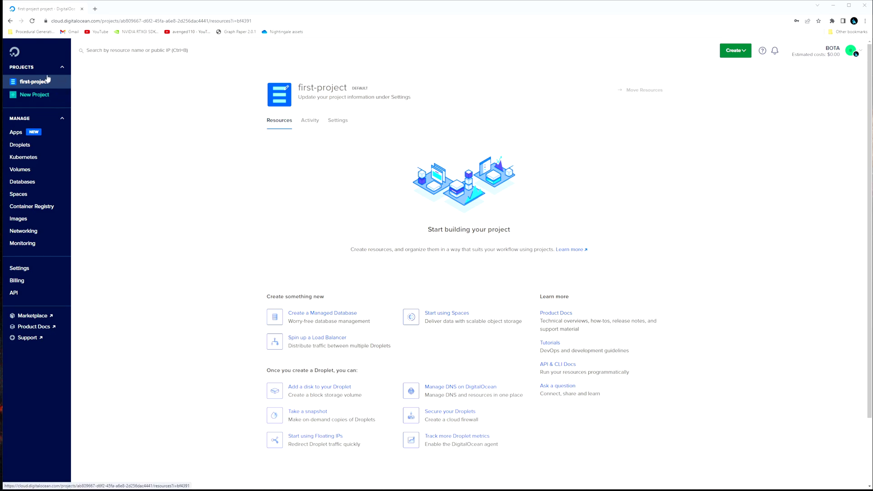
Create a new project named BOTA with the purpose Operational / Developer tooling, skipping the move of existing resources
click(35, 95)
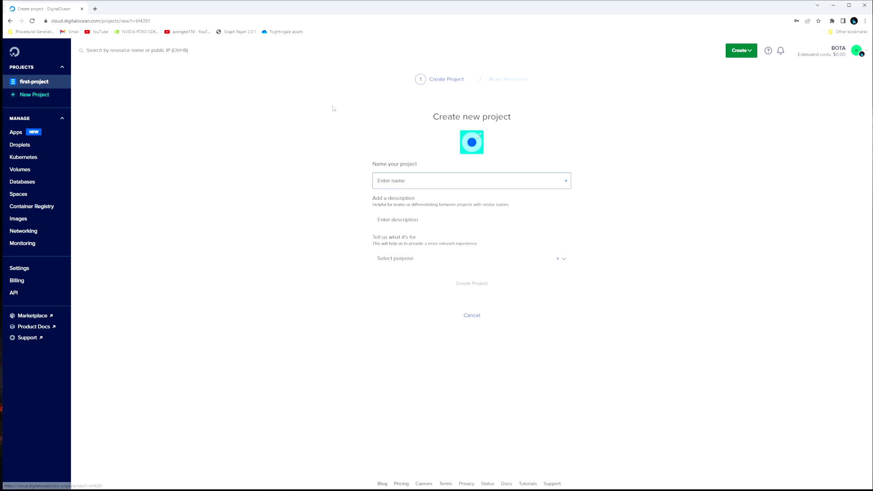
text(BOTA)
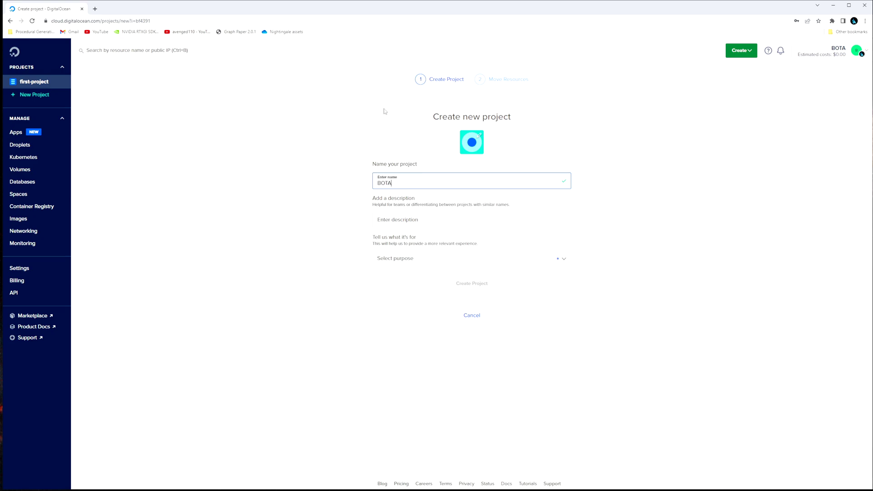
click(425, 263)
scroll(446, 307, down, 3)
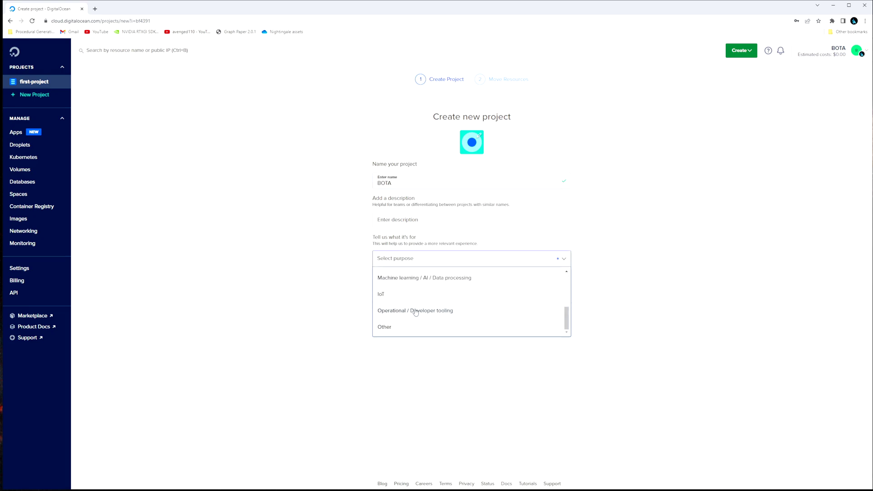
click(435, 312)
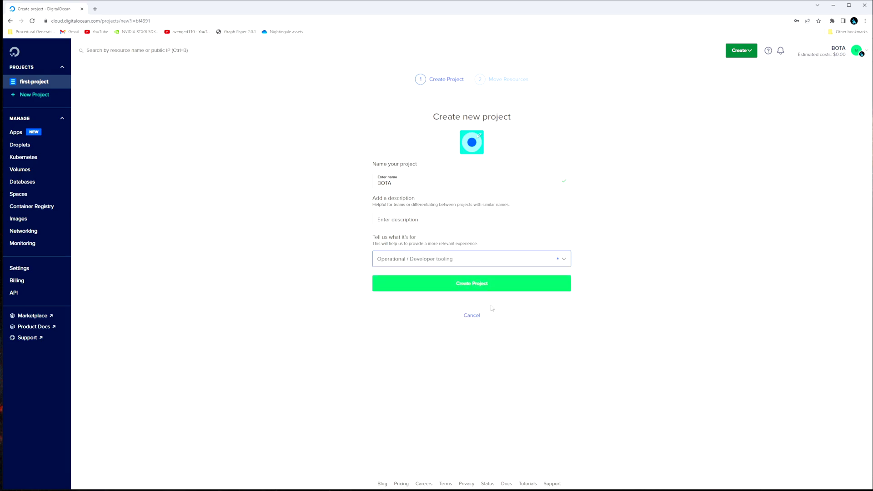
click(453, 285)
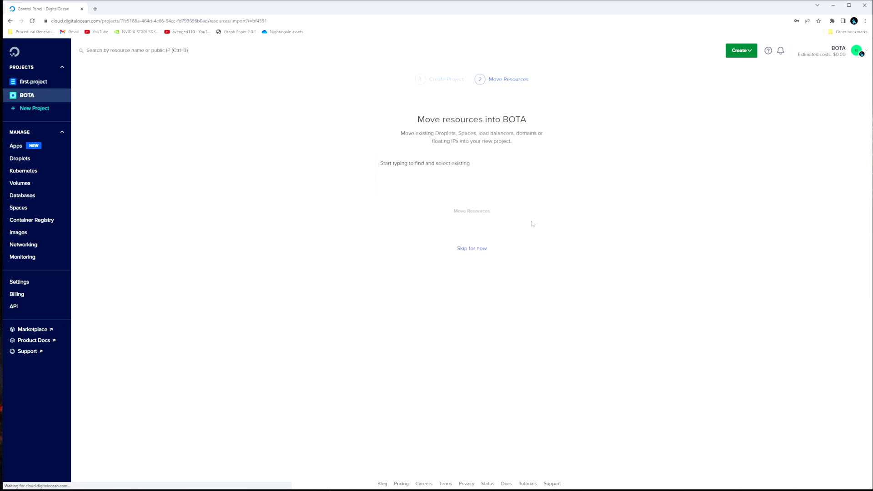
click(471, 248)
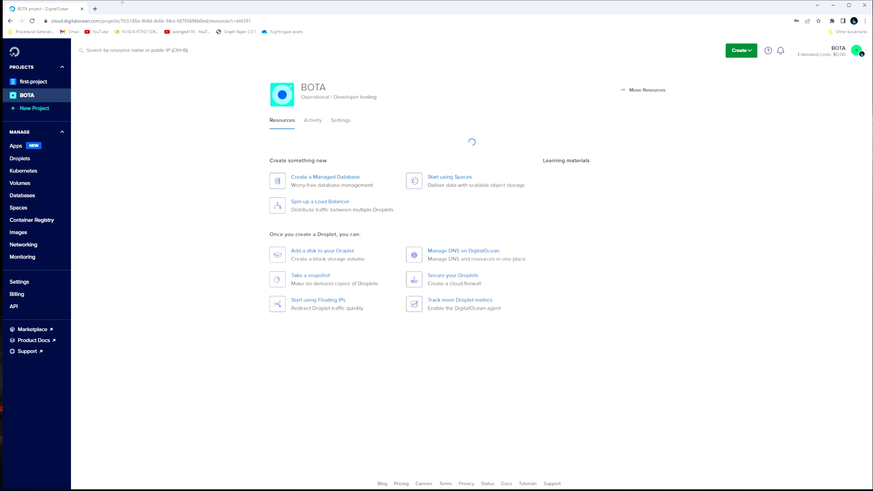
Open the DigitalOcean Marketplace site, marketplace.digitalocean.com, in a new browser tab
click(94, 9)
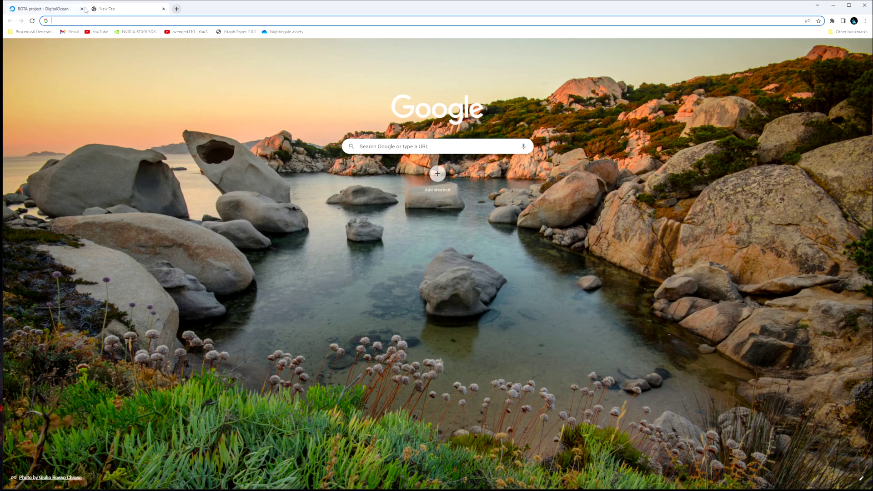
text(marketplace.)
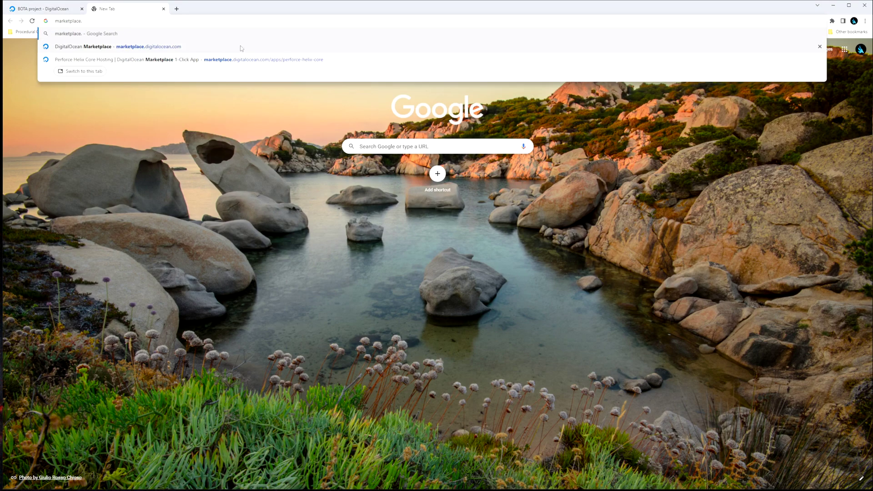
key(Down)
key(Return)
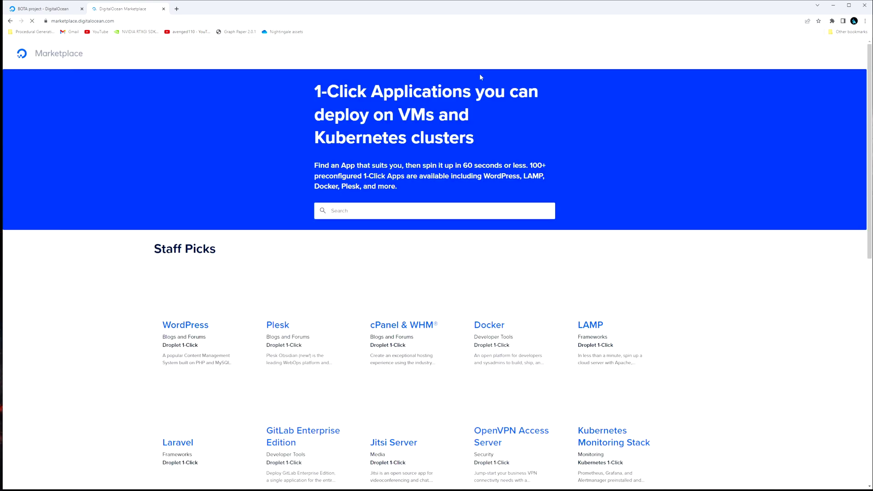
Search the Marketplace for perforce and start creating a Droplet from the Perforce Helix Core app
click(369, 207)
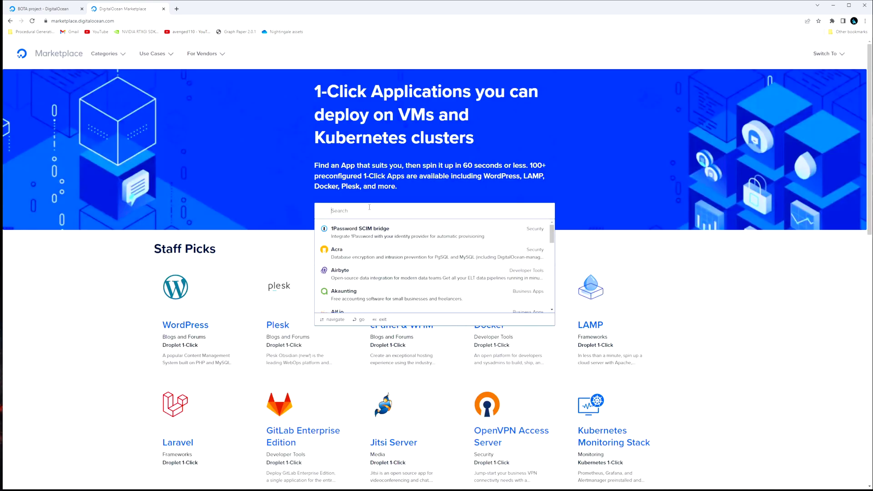
text(perforce)
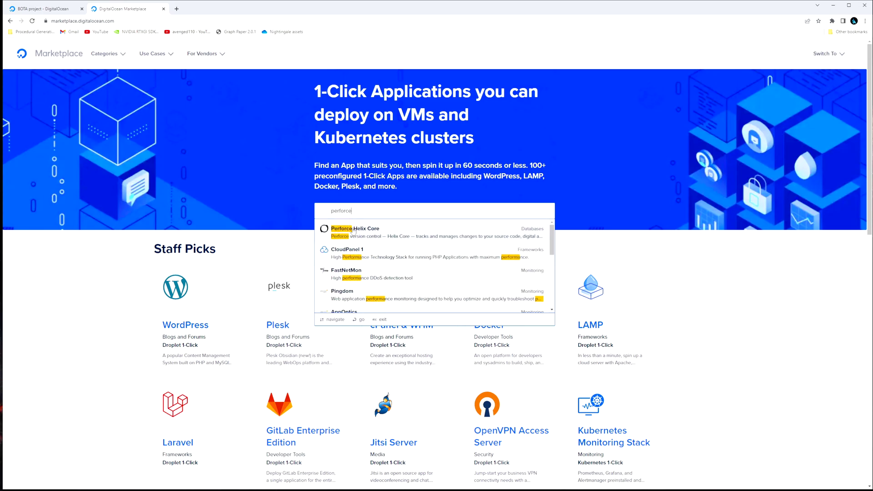
click(354, 230)
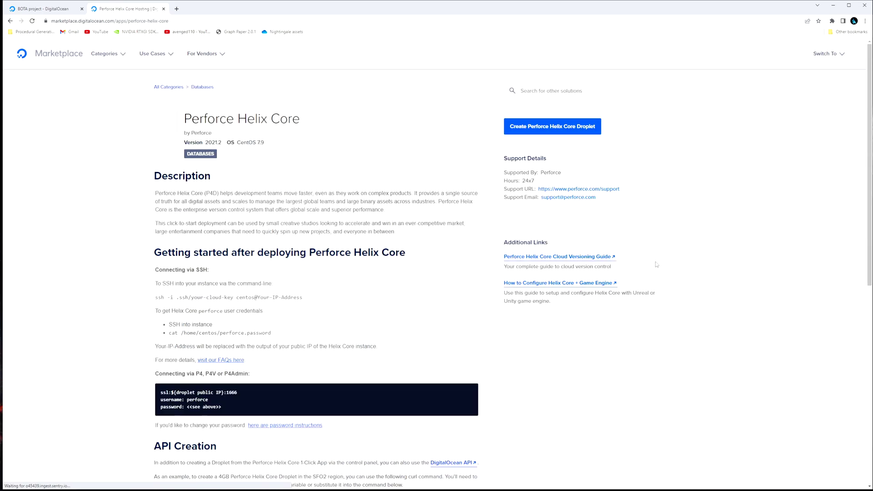
click(527, 127)
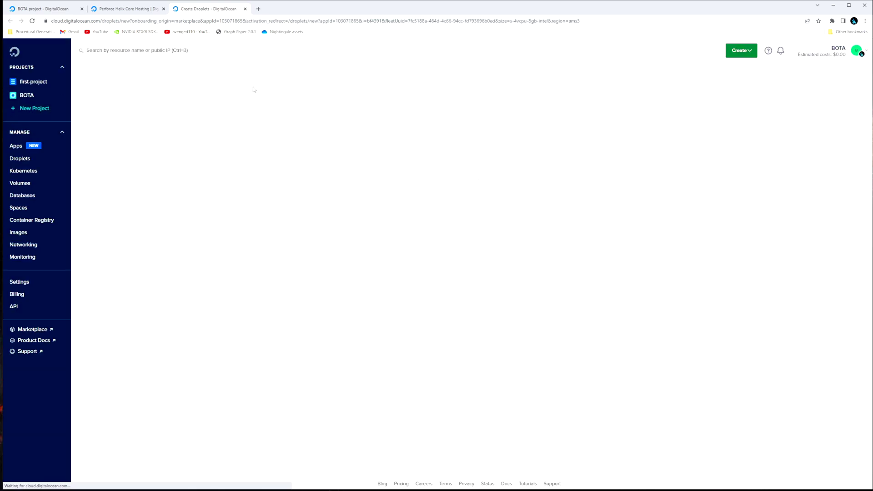
Choose the Basic plan's Regular with SSD CPU option at $5/mo for the Droplet
scroll(377, 102, down, 2)
scroll(375, 99, down, 1)
click(309, 214)
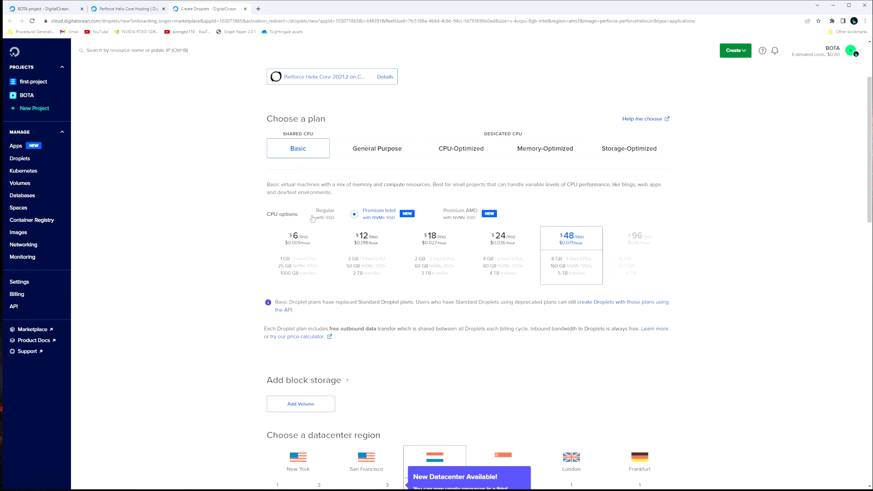
click(299, 241)
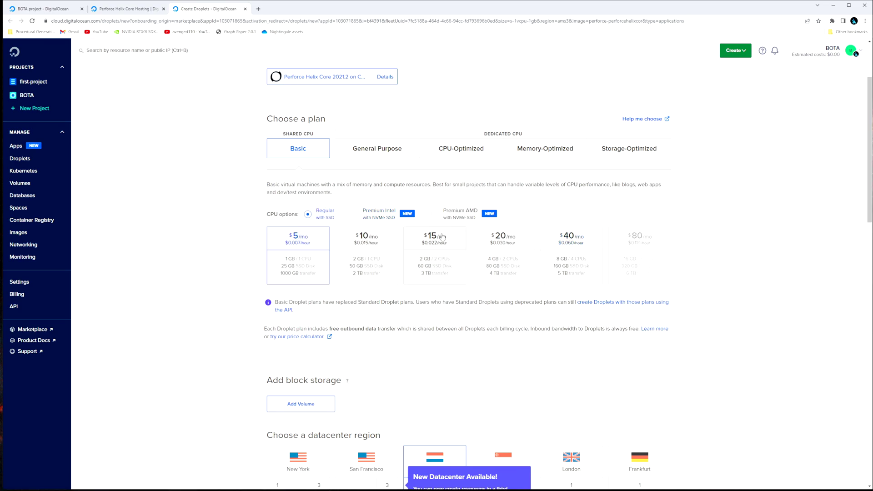
Set the Droplet's datacenter region to San Francisco, datacenter 3
scroll(356, 211, up, 3)
scroll(355, 210, down, 8)
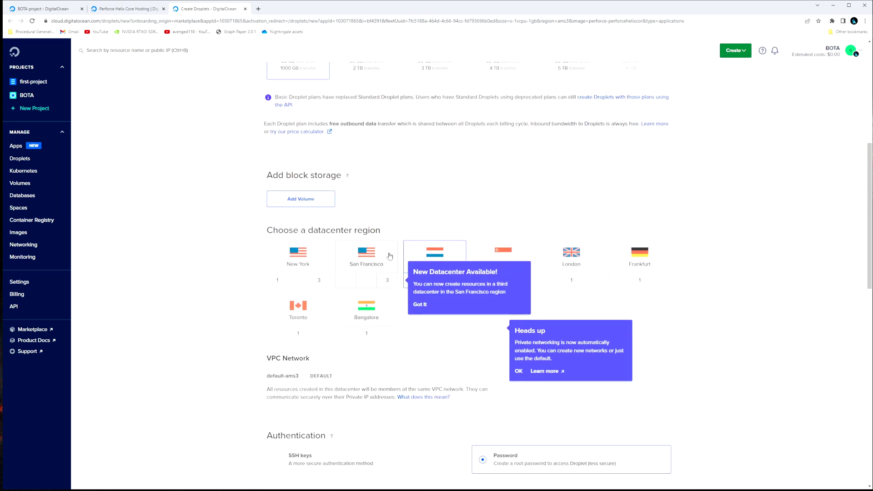
click(381, 255)
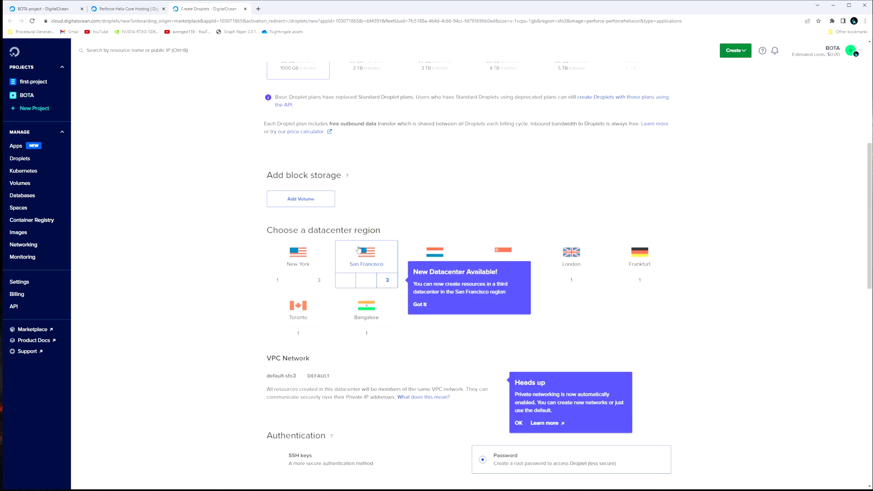
Enter the root password for the Droplet's password authentication
scroll(359, 250, down, 3)
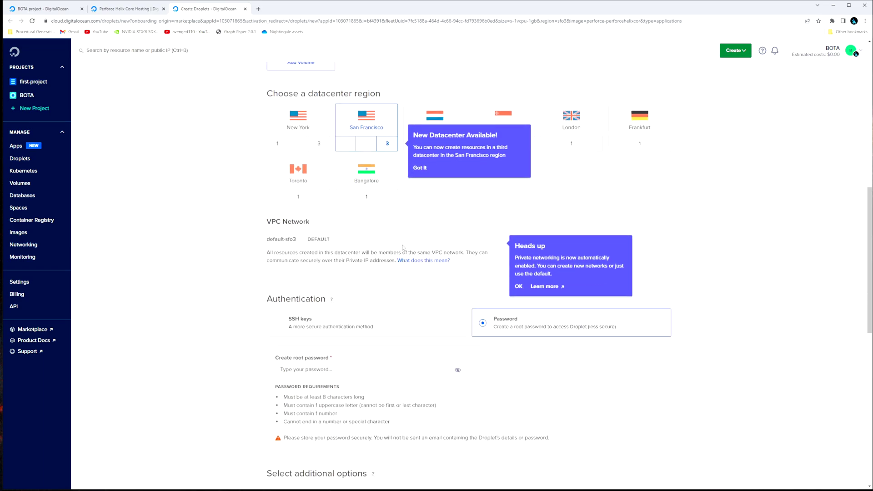
scroll(395, 259, down, 2)
click(374, 271)
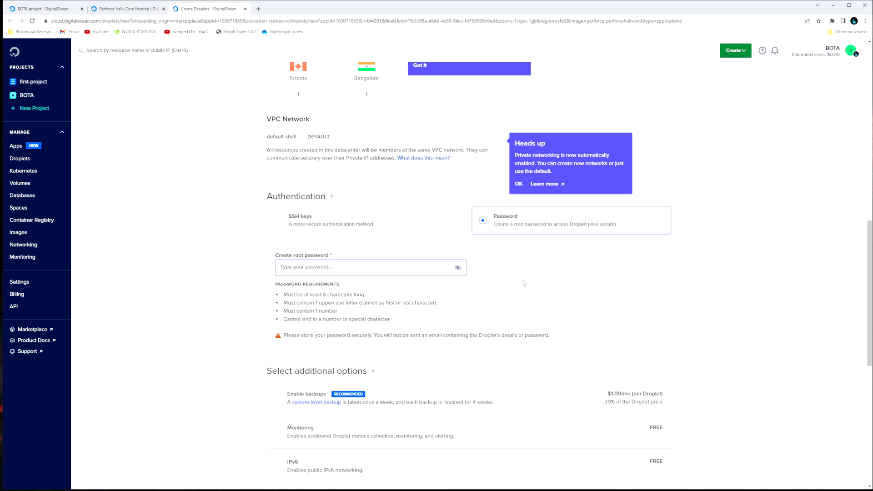
text(**********)
Set the Droplet's hostname to perforce, assign it to the BOTA project and create the Droplet
scroll(501, 287, down, 4)
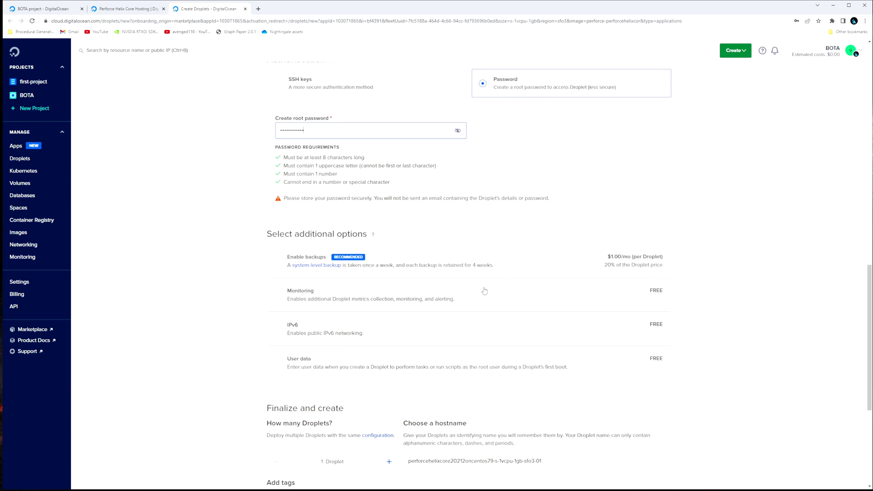
scroll(544, 247, down, 4)
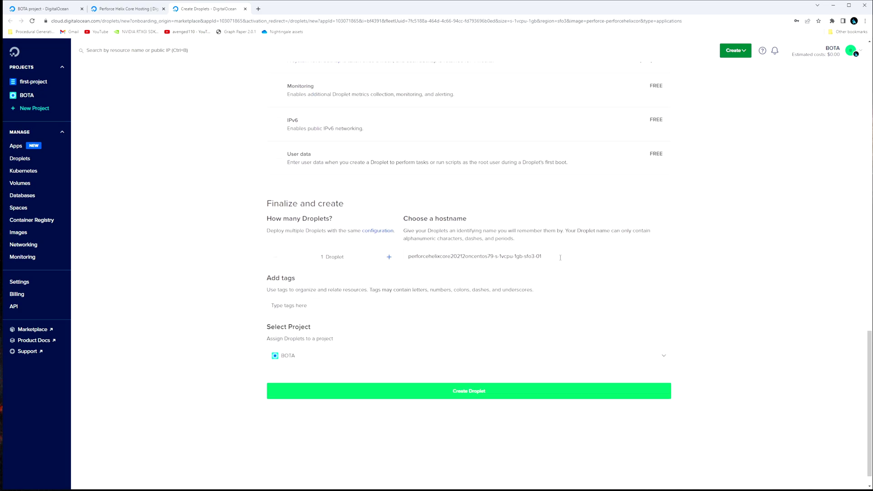
drag(561, 257, 308, 256)
text(perforce)
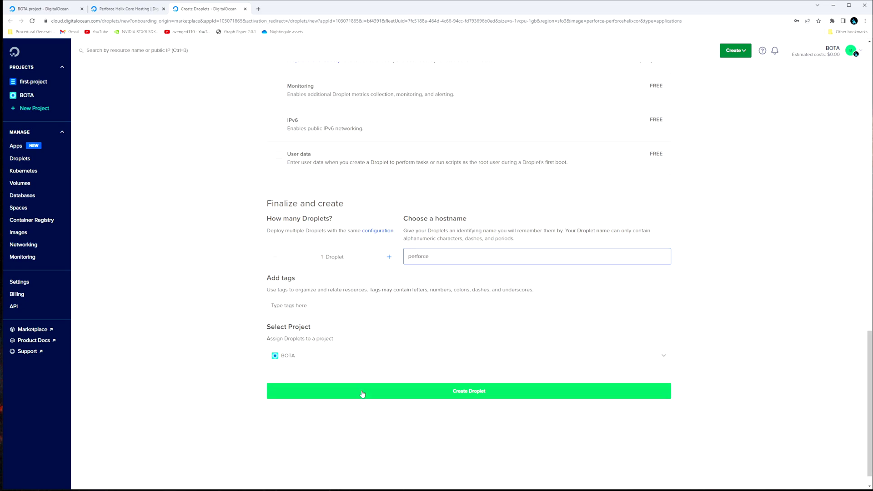
click(331, 354)
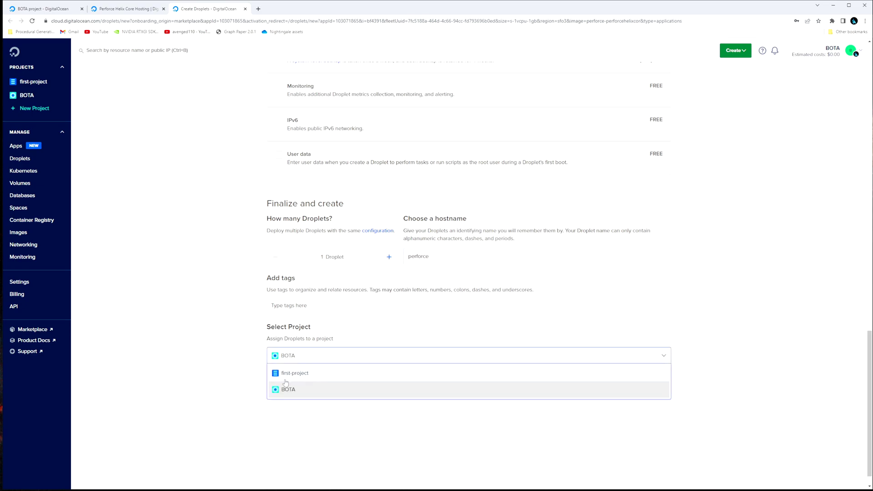
click(303, 397)
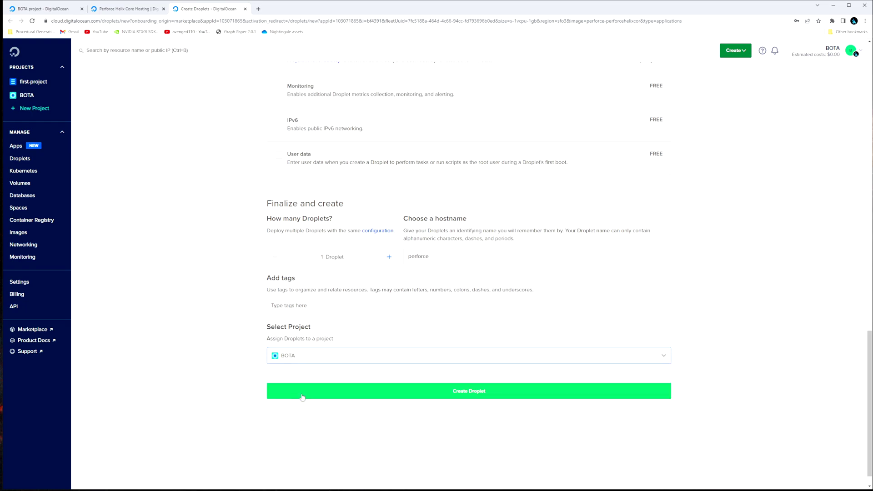
click(340, 394)
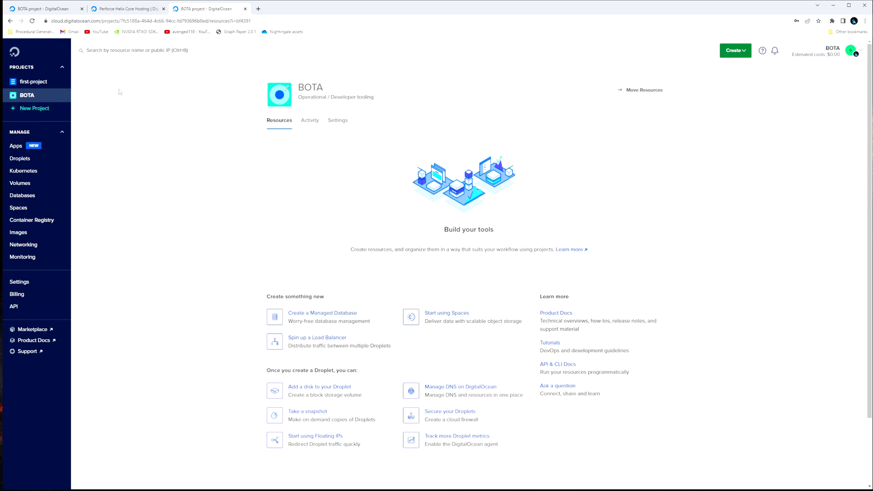
Open the console access page of the perforce Droplet from the list of Droplets
click(21, 160)
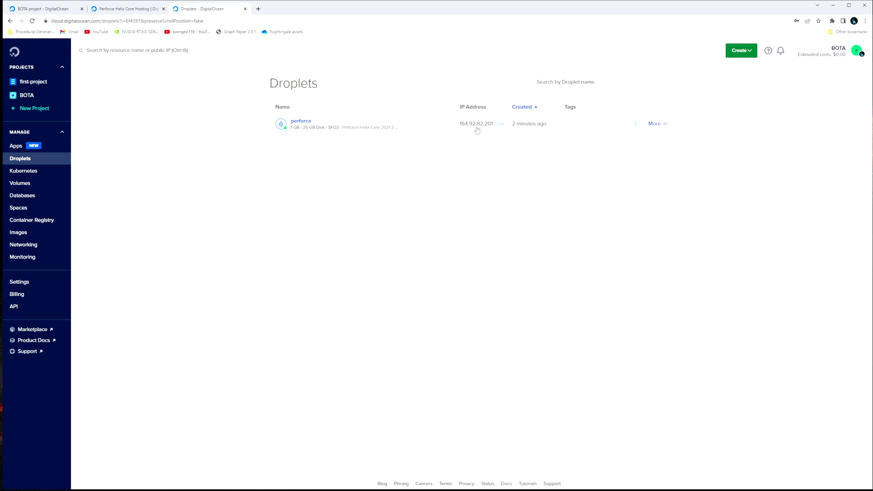
mouse_move(477, 126)
click(666, 126)
click(654, 151)
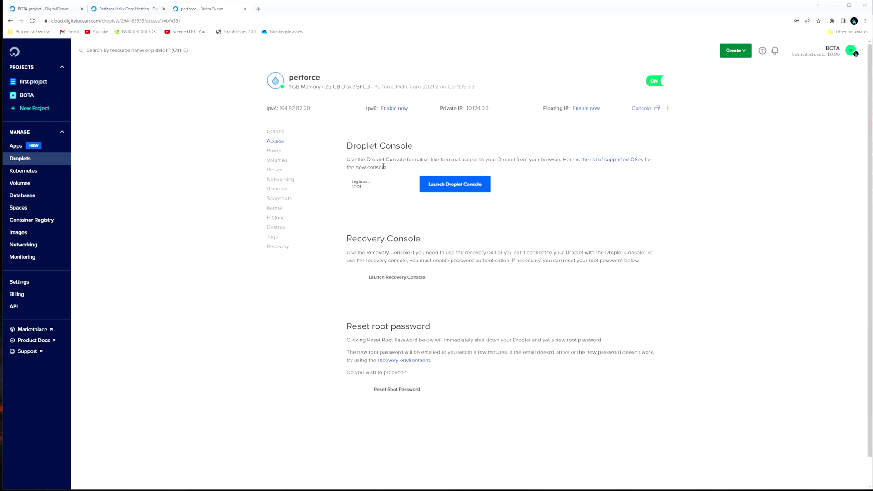
Launch the Droplet console logged in as centos and print the contents of /home/centos/perforce.password
click(386, 190)
key(ctrl+a)
text(centos)
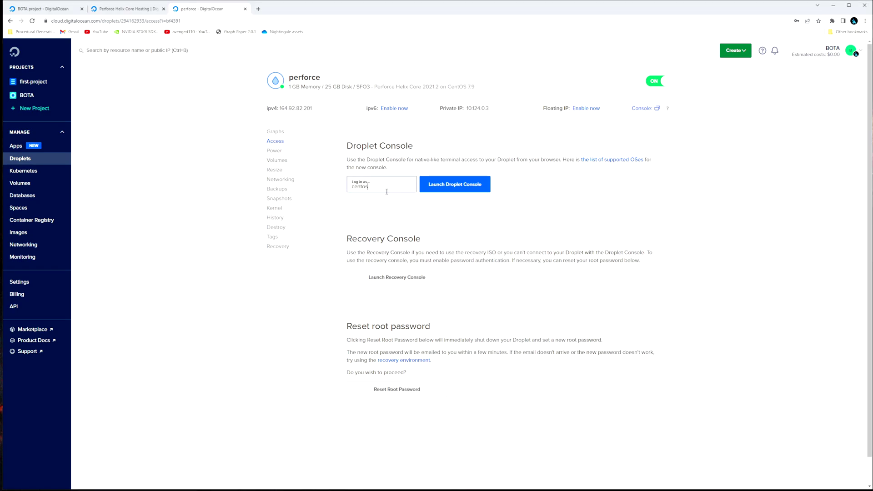
click(465, 183)
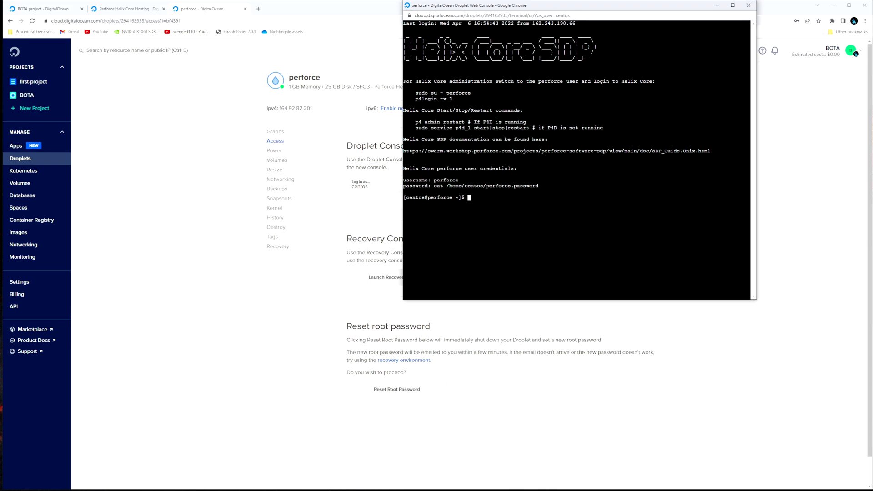
text(cat /home/centos/perforce.password)
key(Return)
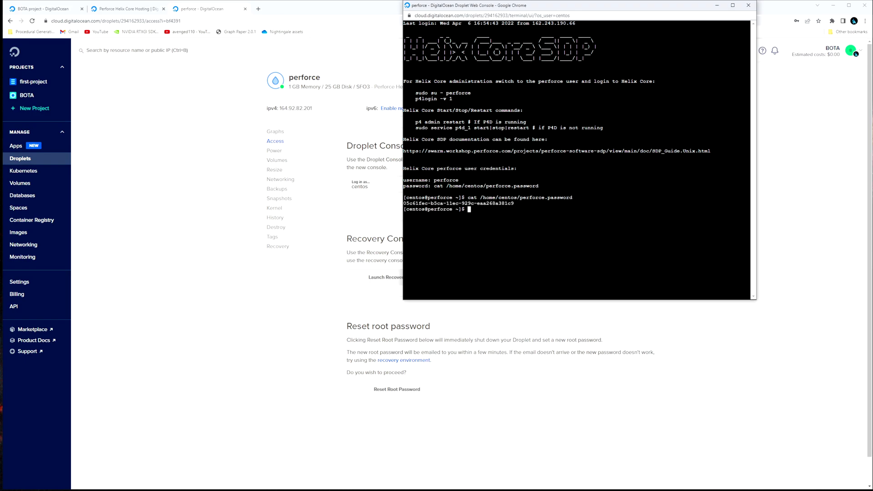
Close the Droplet console and connect P4V to ssl:164.92.82.201:1666 as user perforce, trusting the server and entering the account password
key(ctrl+c)
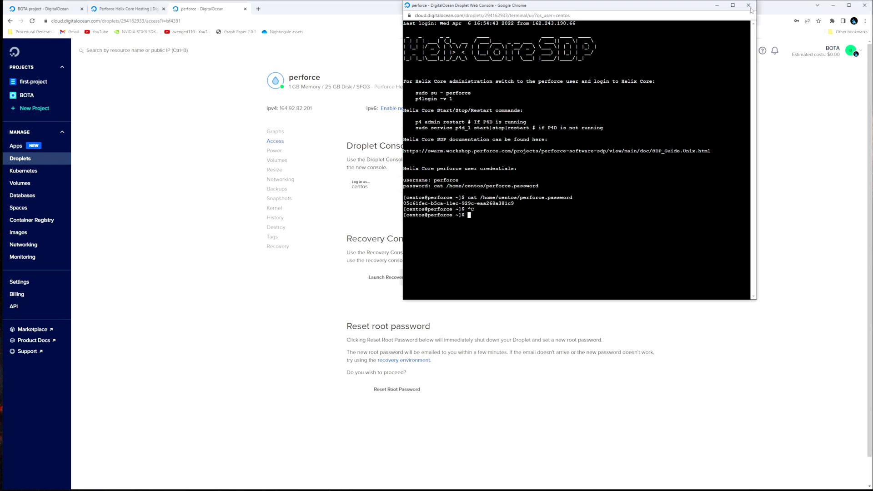
click(750, 8)
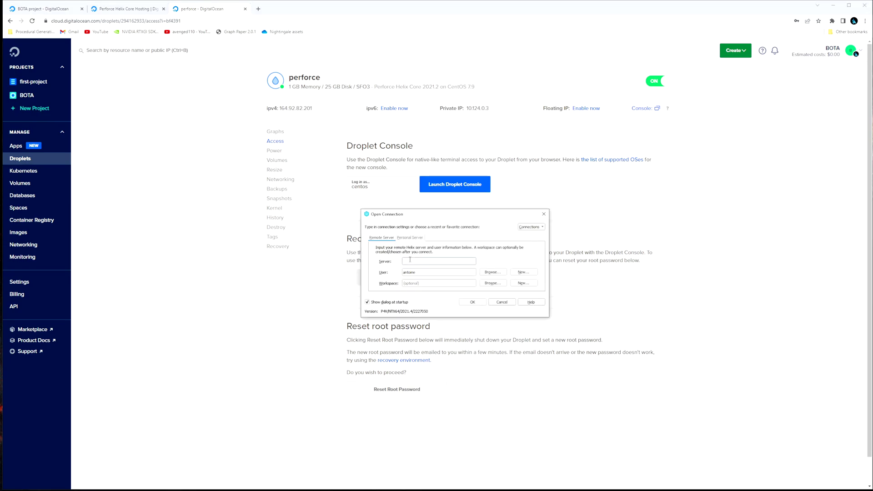
text(ssl)
double_click(427, 272)
text(p)
click(472, 302)
click(419, 275)
click(495, 284)
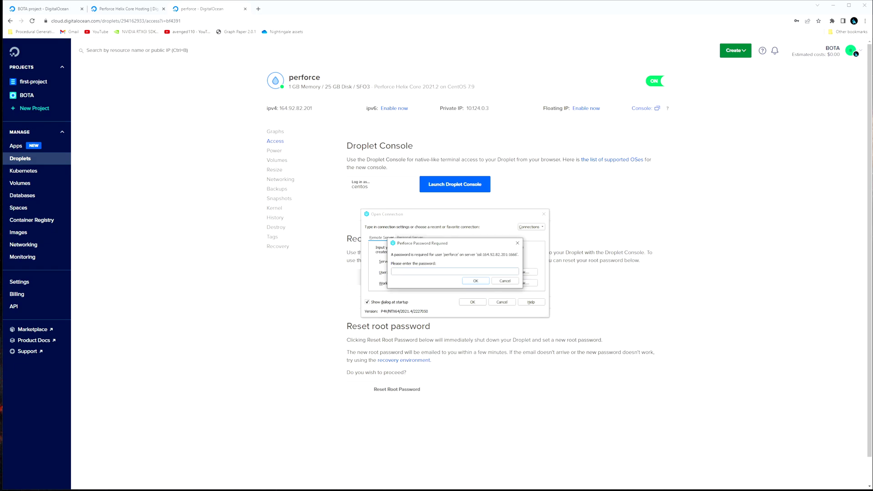
key(Return)
Create a new P4V workspace named BOTA with the default depot mappings
drag(645, 163, 478, 92)
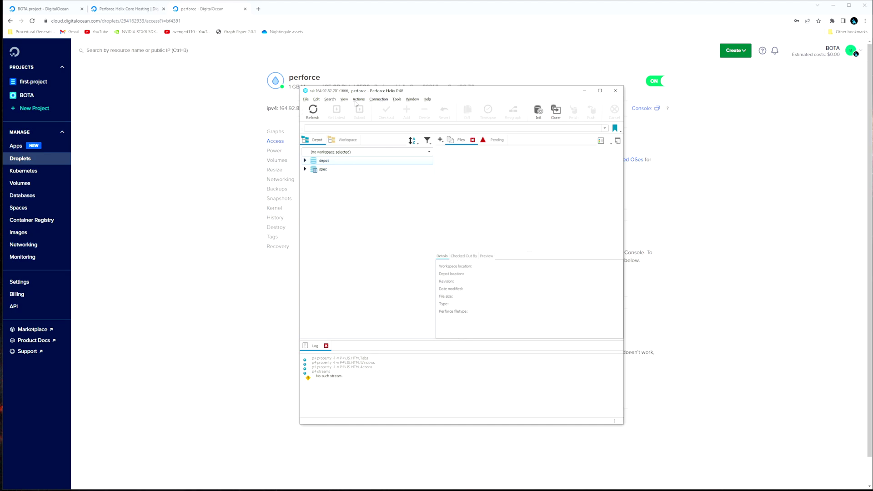
click(332, 152)
click(334, 171)
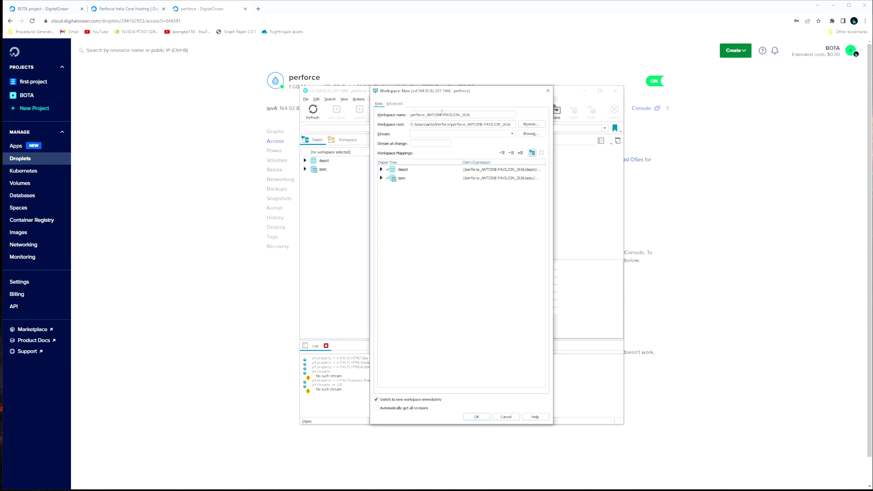
drag(476, 115, 403, 115)
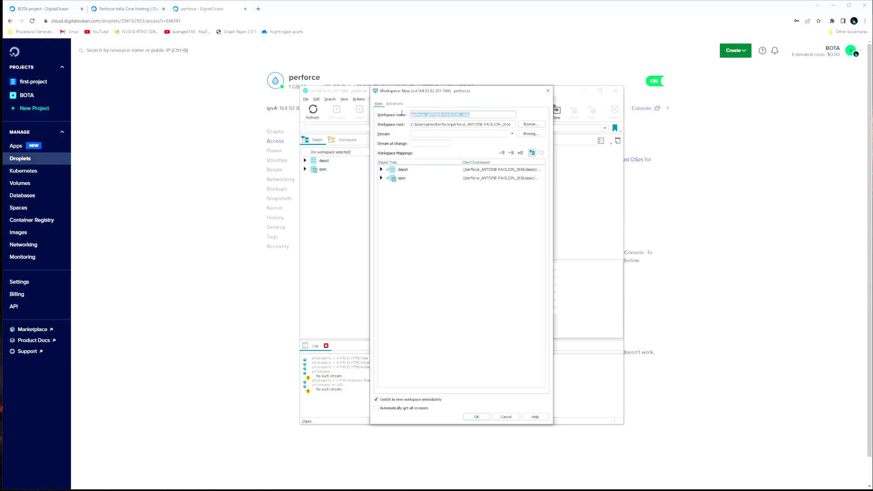
text(BOTA)
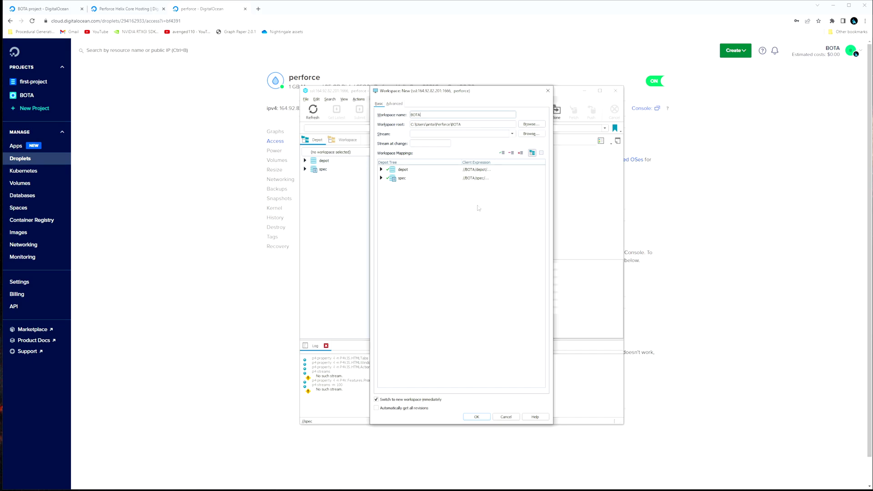
click(477, 417)
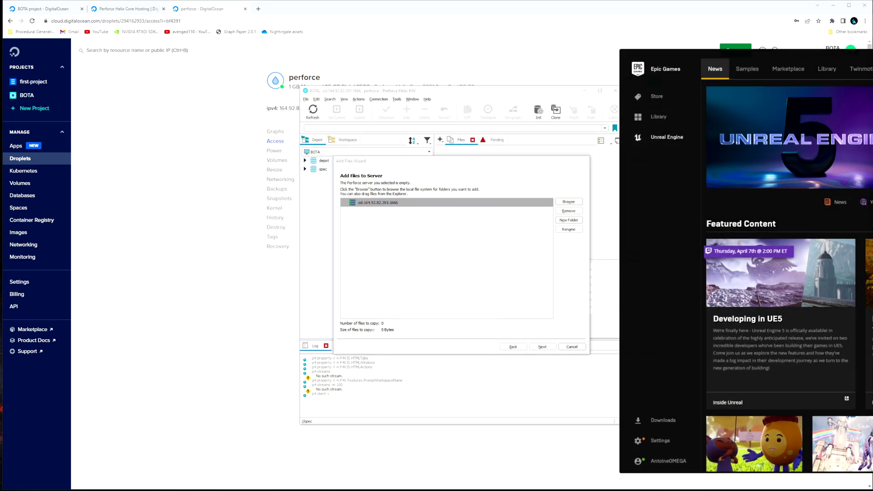
Switch to the Epic Games Launcher and launch Unreal Engine 5.0.0 from the library
click(821, 68)
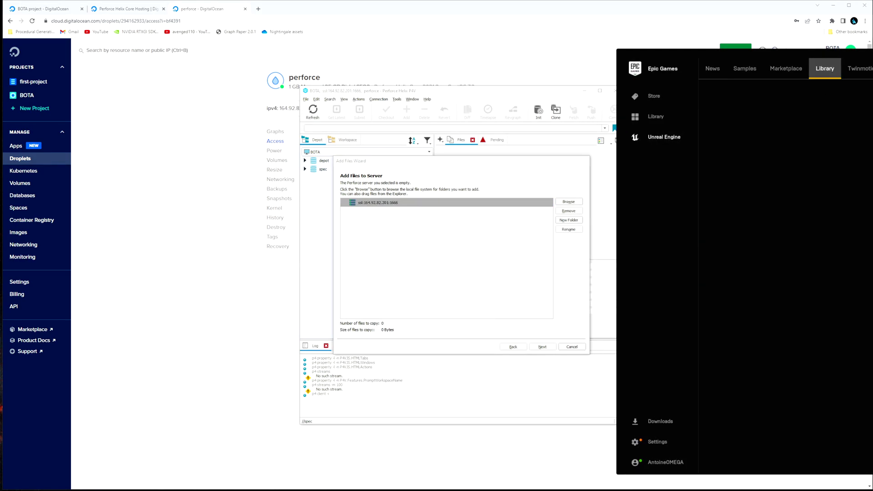
drag(872, 54, 551, 44)
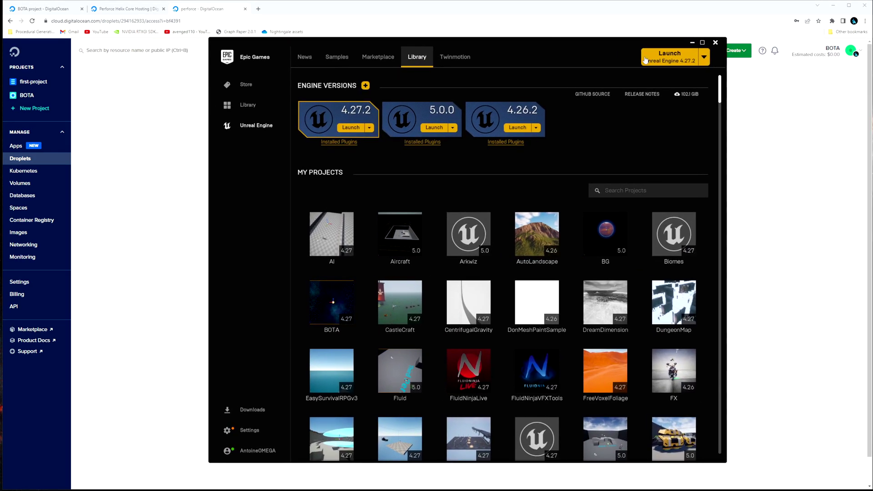
click(435, 128)
click(695, 42)
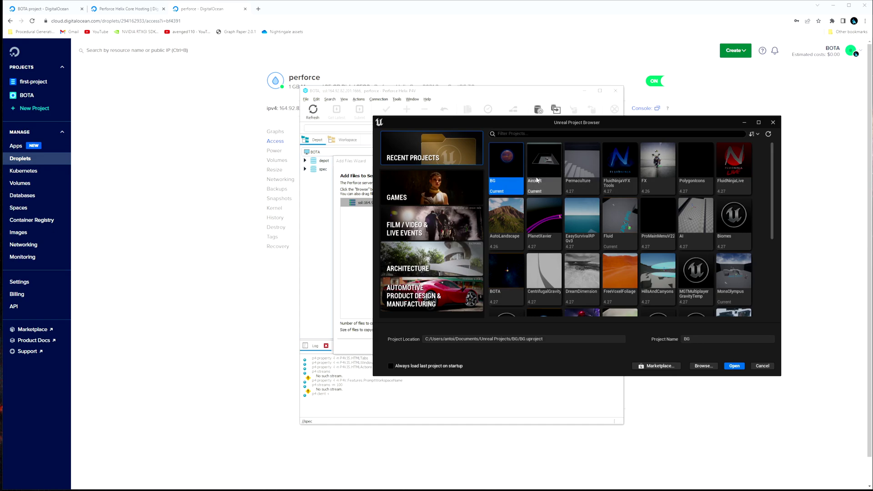
Create a Third Person games project named BOTATemp in D:\UEP
click(441, 192)
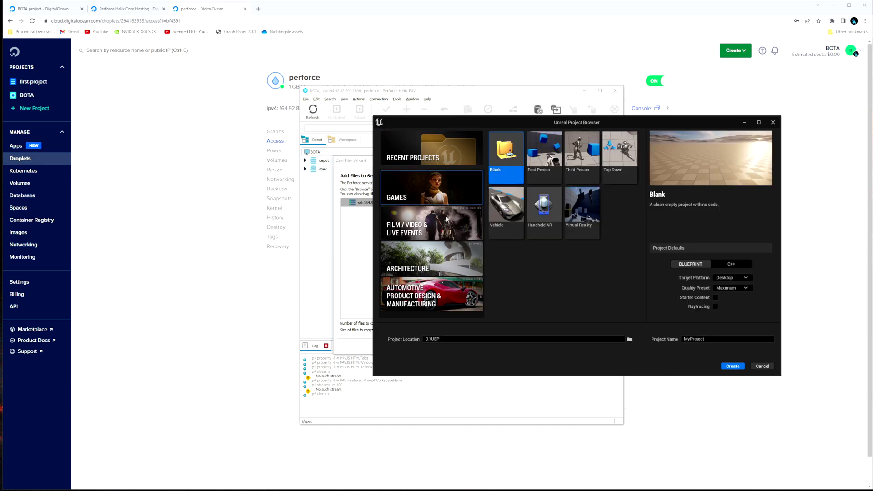
click(577, 159)
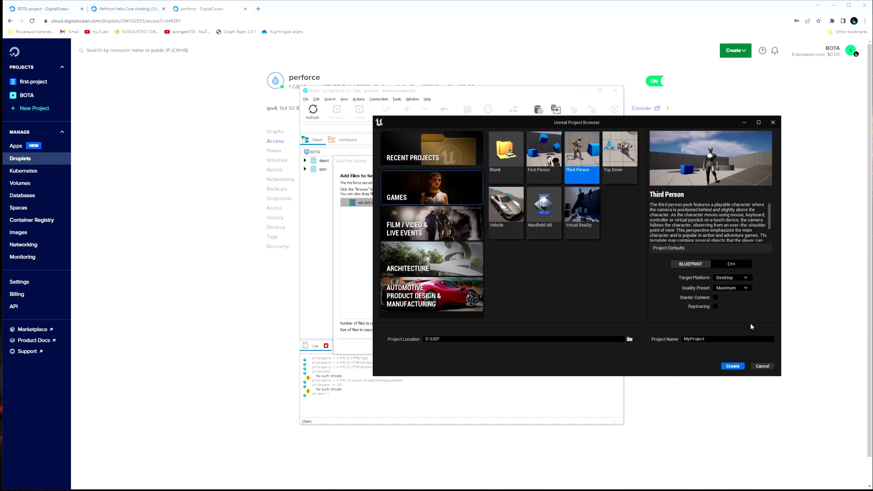
click(706, 340)
key(ctrl+a)
text(BOTA)
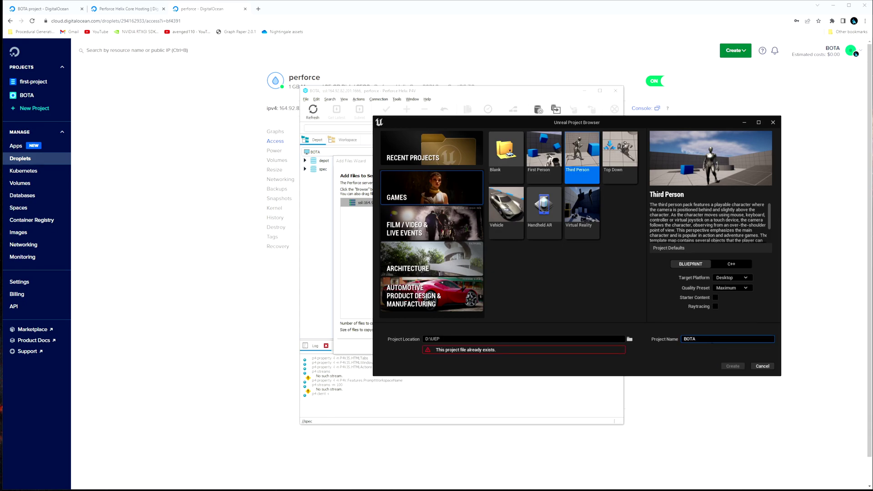
text(Temp)
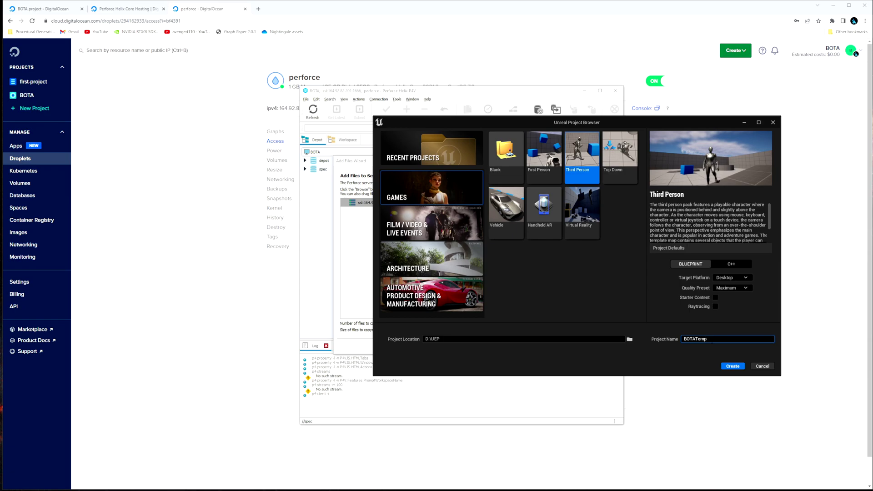
click(726, 366)
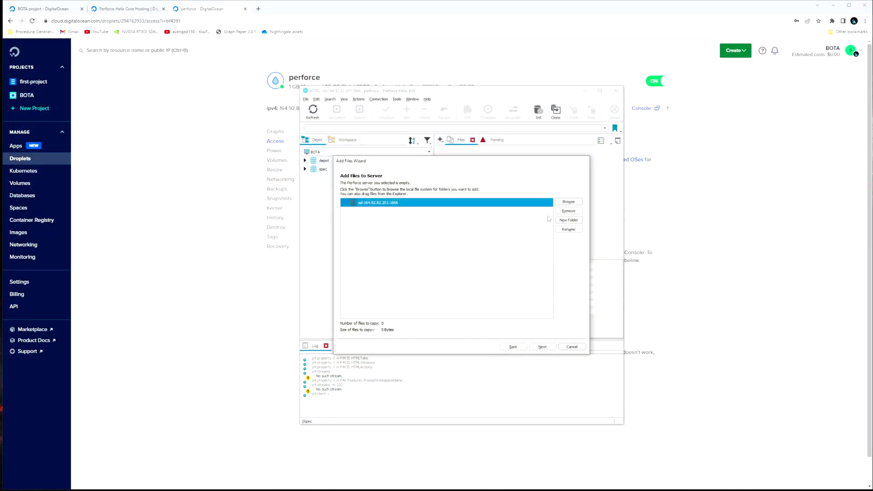
Add the BOTATemp project folder from the SSD drive to the Perforce server's file list in the Add Files Wizard
click(568, 201)
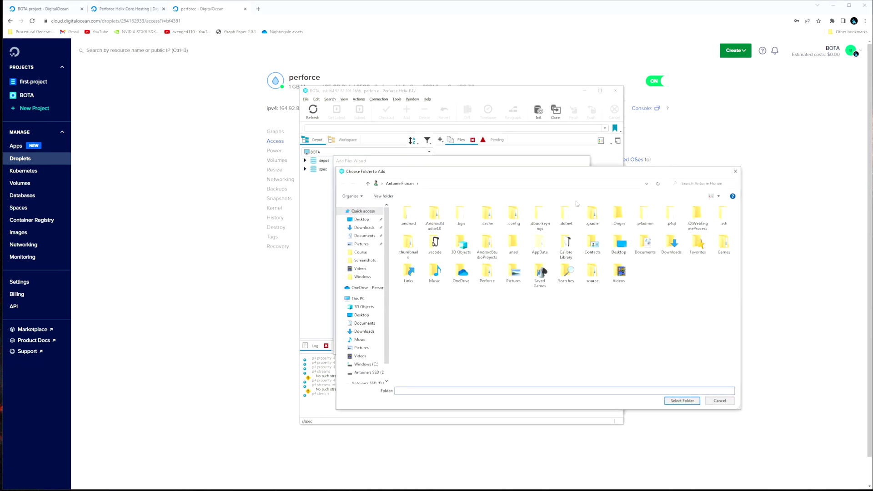
click(360, 374)
double_click(427, 288)
click(425, 246)
click(683, 401)
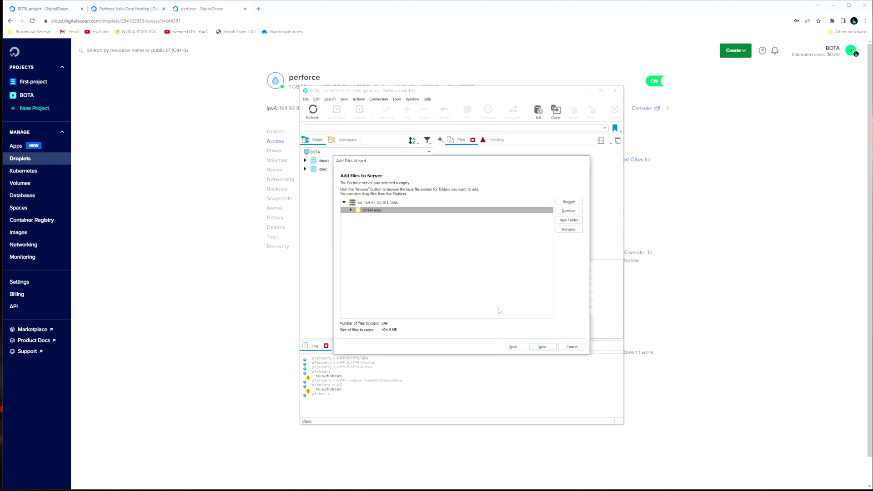
Copy the files into the mainline stream of a streams depot named streamsDepot, finish the wizard and expand the depot
click(542, 347)
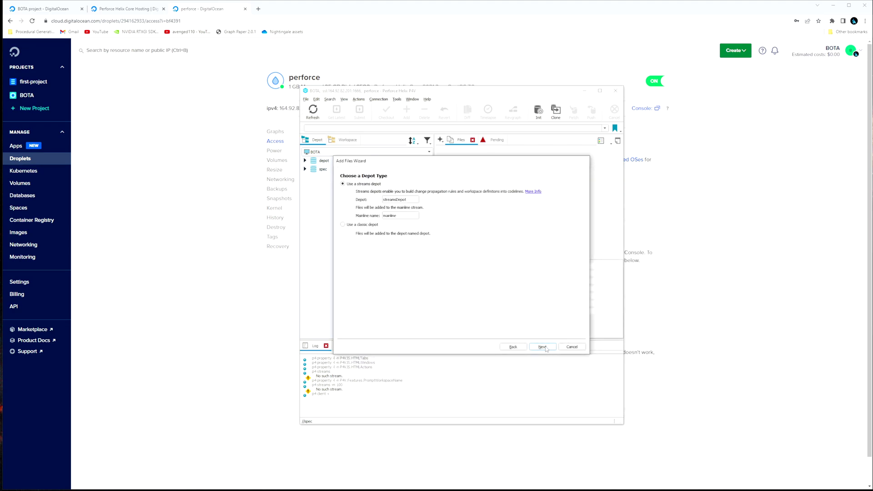
click(543, 347)
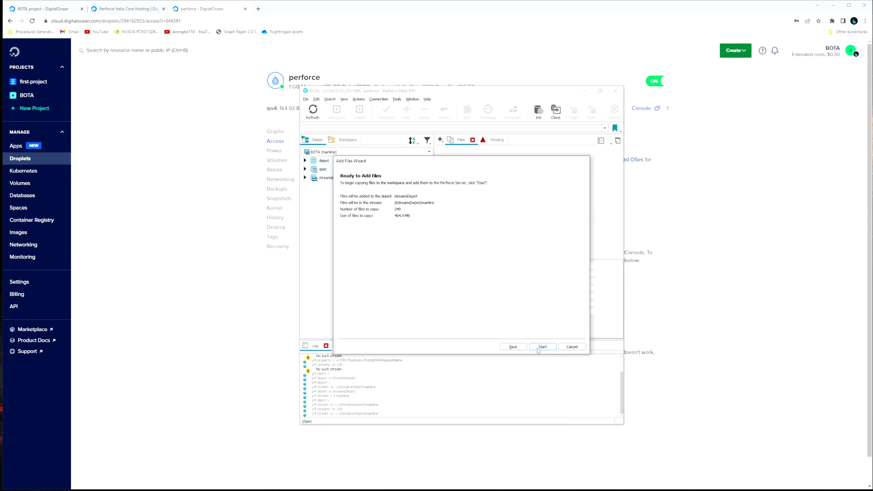
click(544, 348)
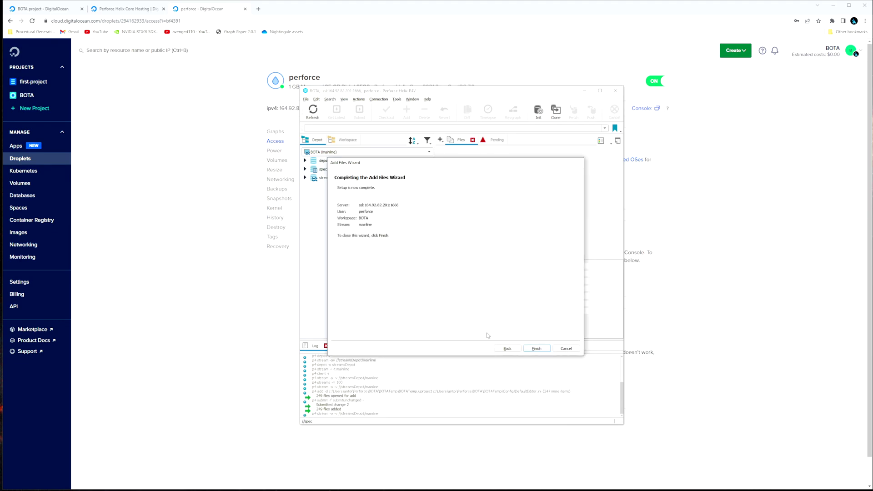
click(533, 350)
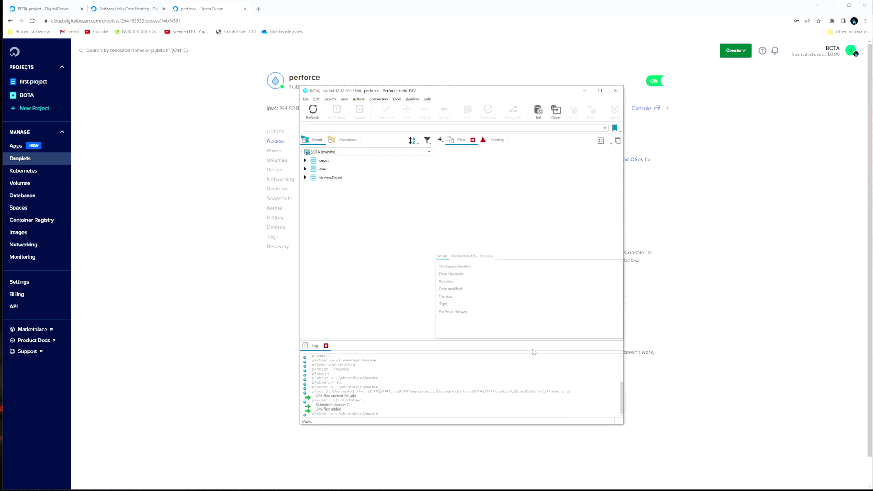
click(305, 178)
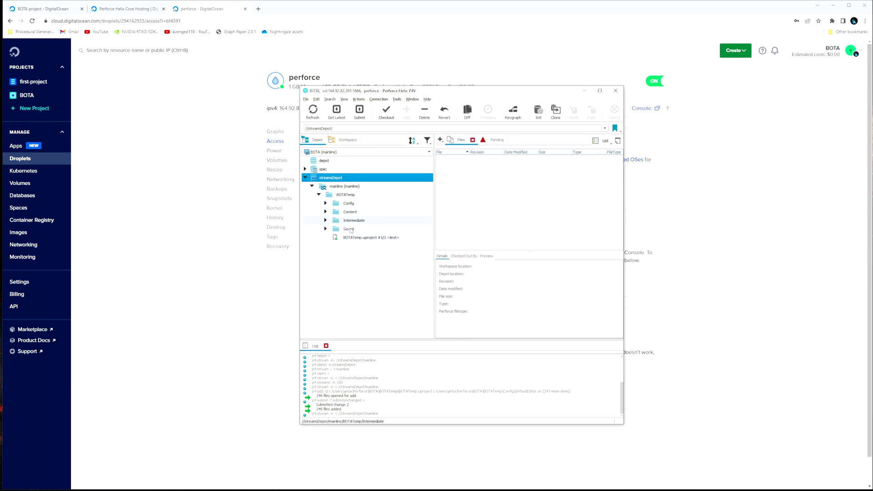
Open BOTATemp.uproject from the local Perforce workspace folder BOTA\BOTATemp on the C drive
key(super+e)
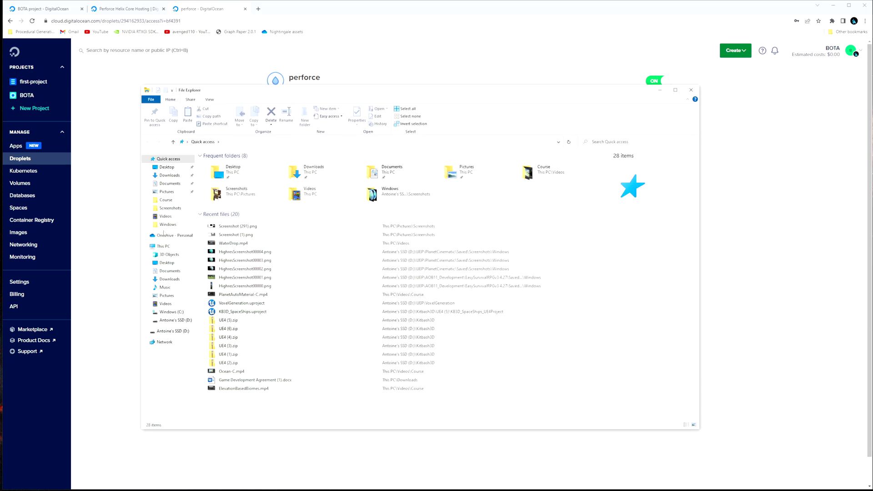
click(168, 312)
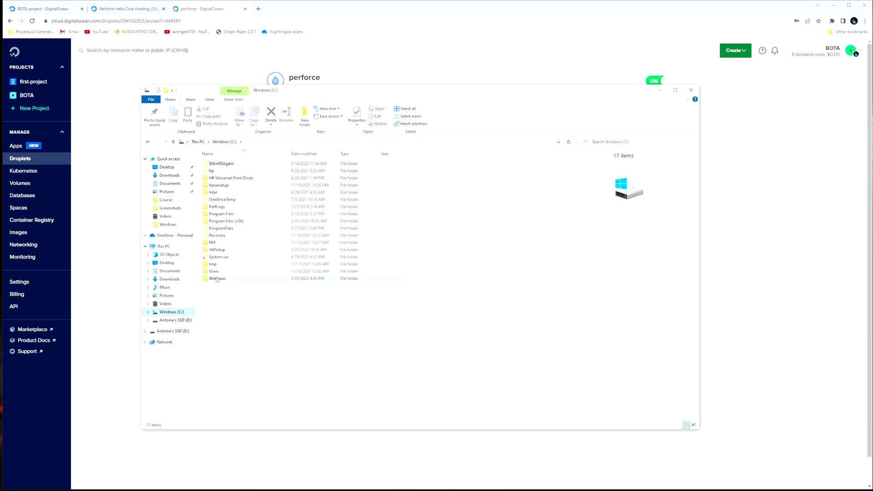
double_click(222, 271)
double_click(237, 165)
double_click(236, 374)
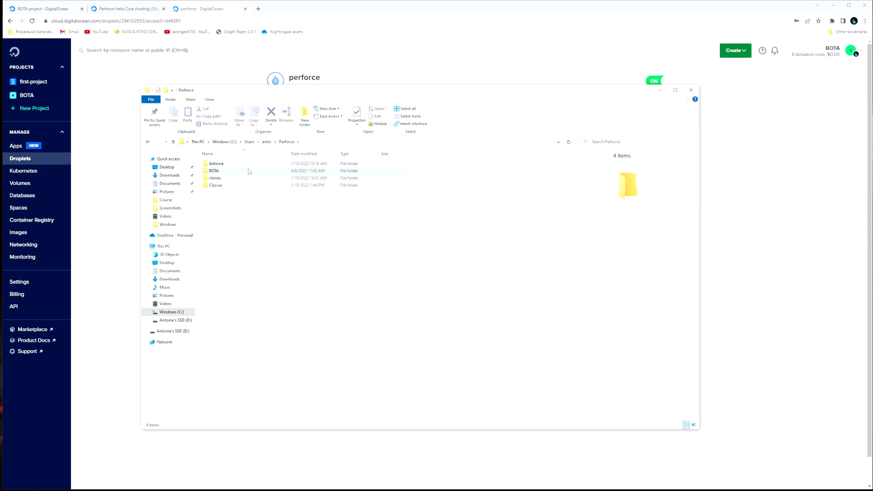
double_click(251, 171)
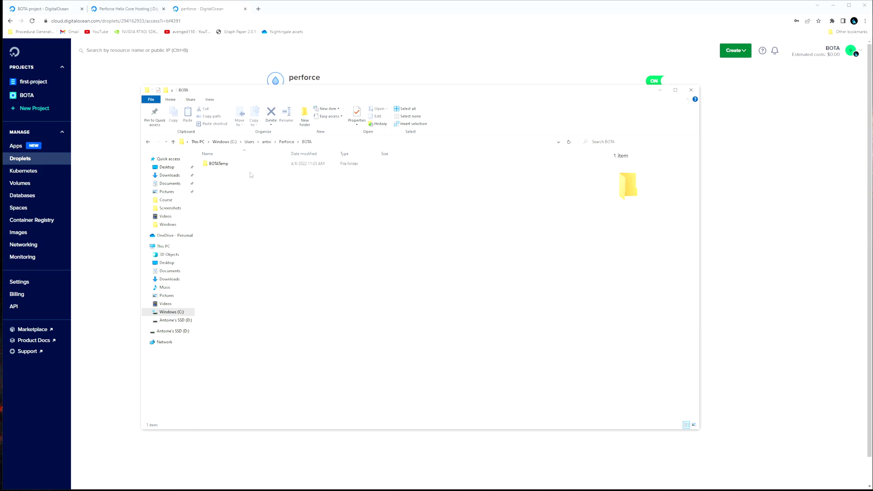
double_click(245, 166)
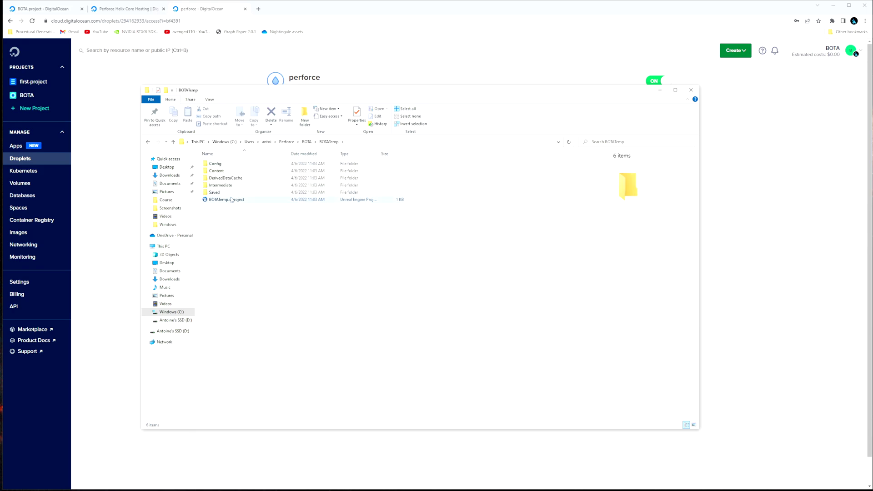
click(233, 200)
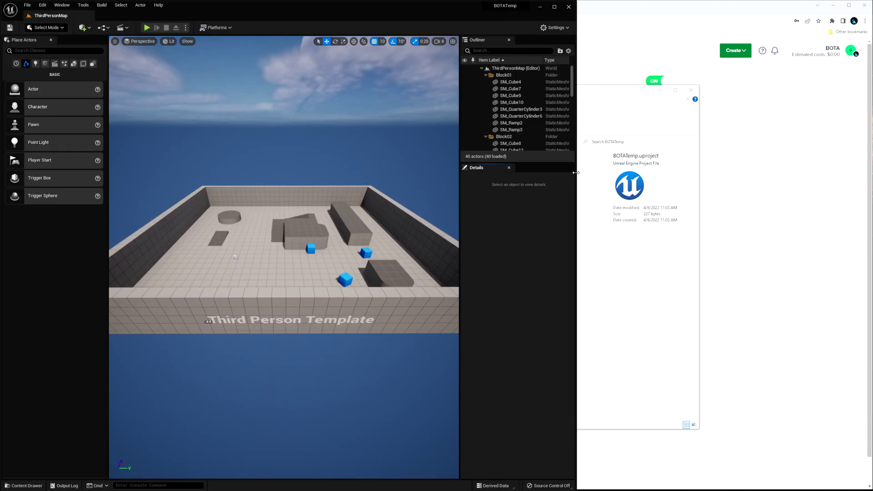
Widen the editor window and open the source control login with Perforce as the provider
drag(577, 175, 872, 153)
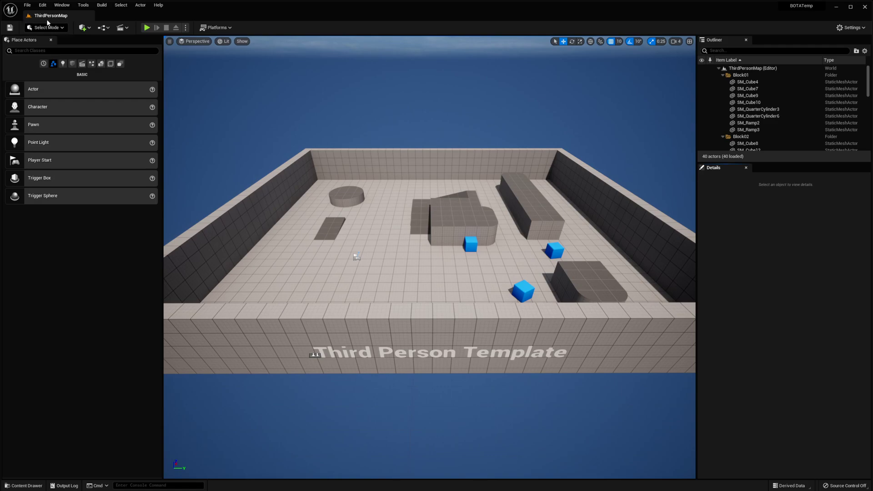
click(83, 5)
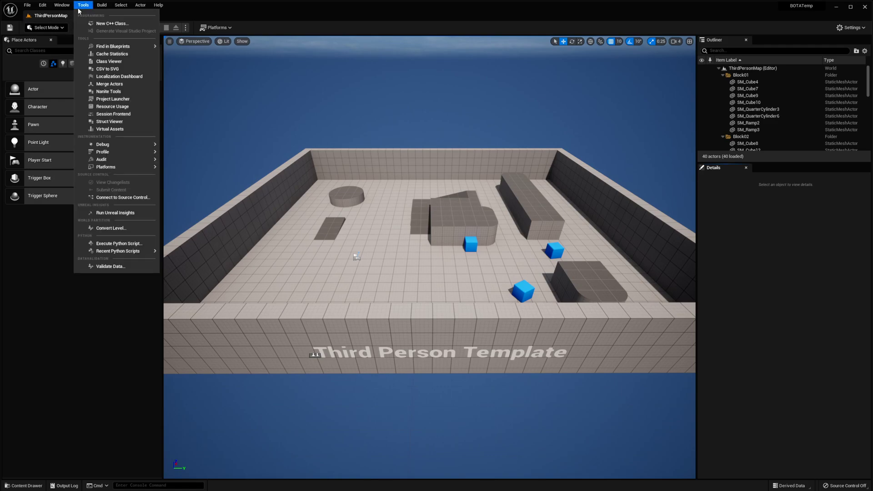
click(113, 198)
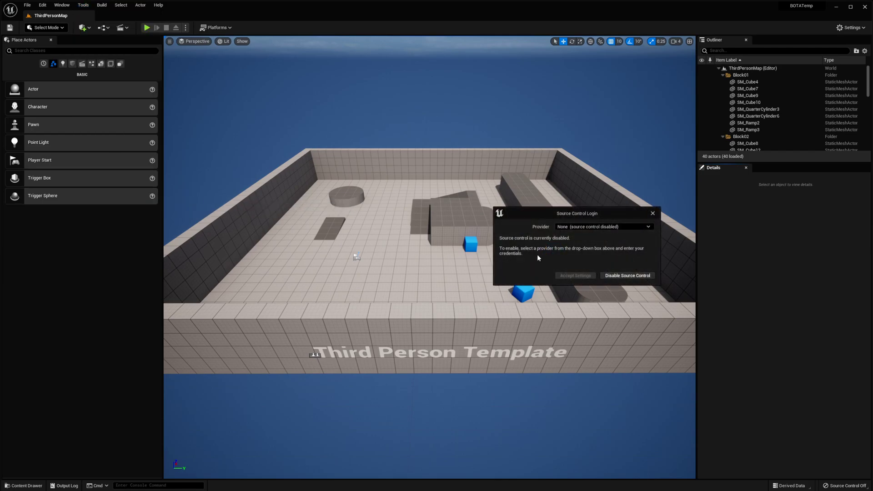
click(586, 227)
click(572, 265)
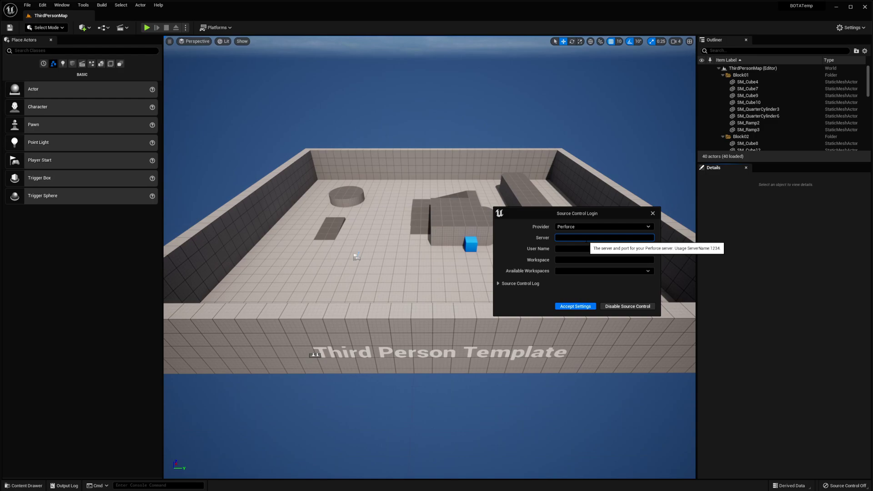
Set the source control server to ssl:164.92.82.201:1666 and the user name to perforce in the login form
text(ssl:164.92.82.201:1)
text(666)
click(583, 248)
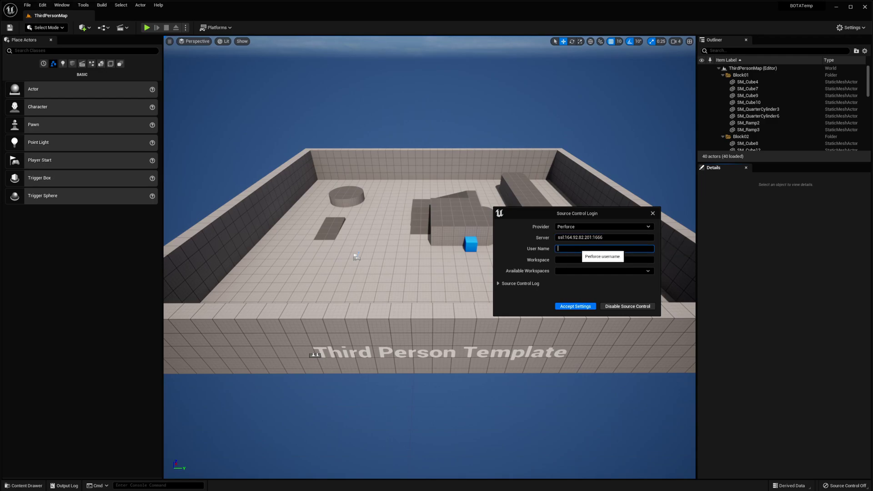
text(perforce)
Check the available workspaces, set the workspace to BOTA and accept the source control settings
click(596, 259)
click(607, 271)
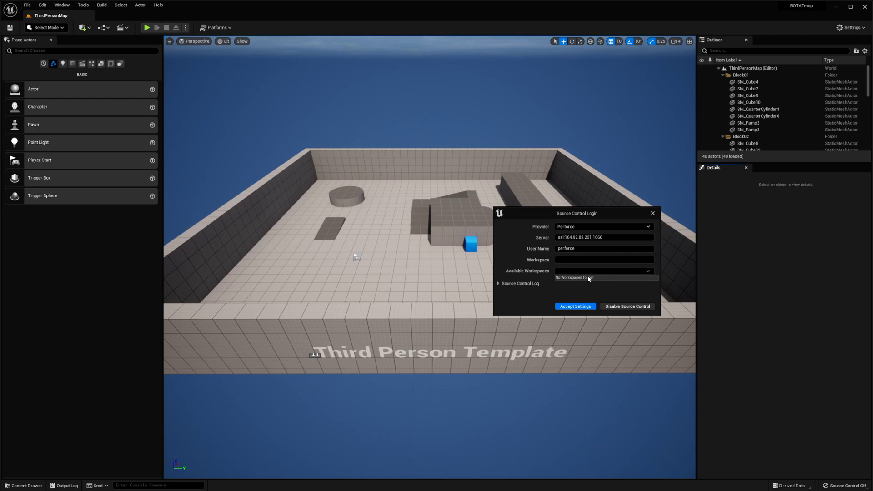
click(599, 278)
click(592, 260)
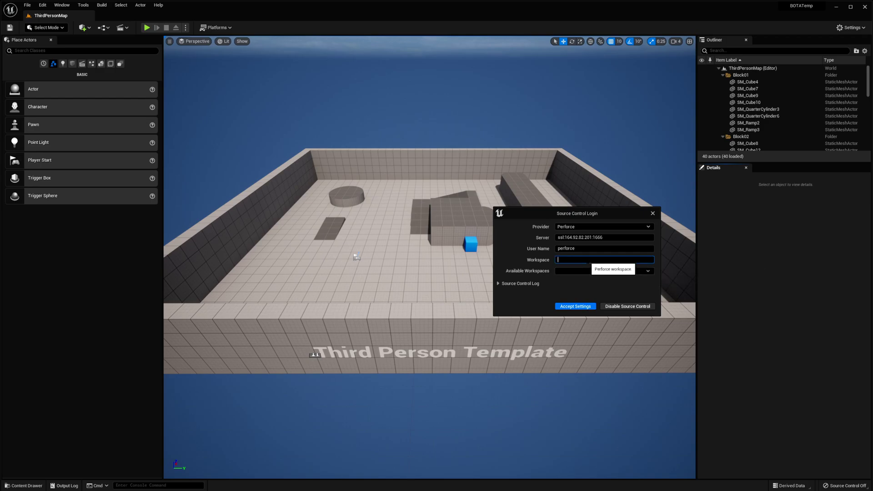
text(BOTA)
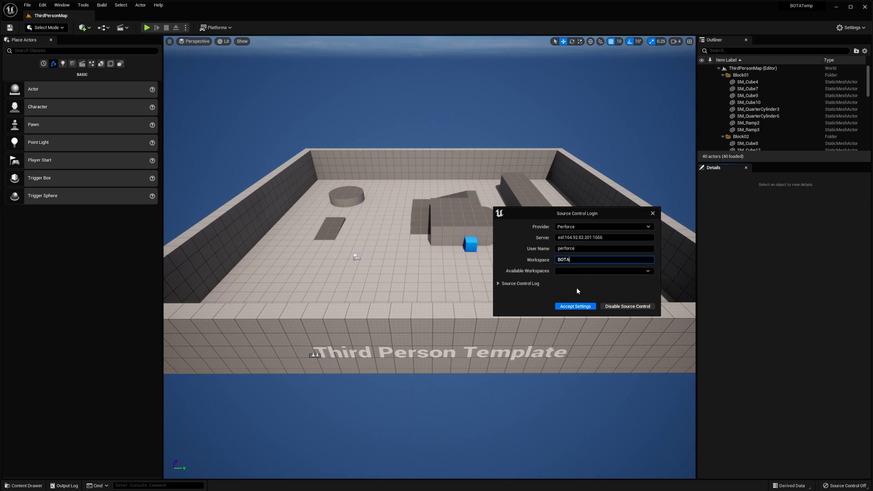
click(574, 306)
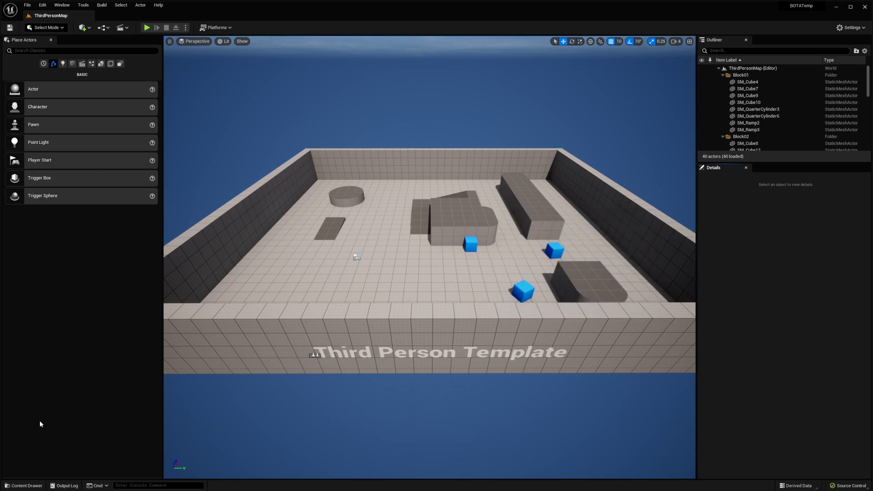
Browse the project content to Characters/Mannequin_UE4/Animations and select the Jog_Fwd animation sequence
click(22, 486)
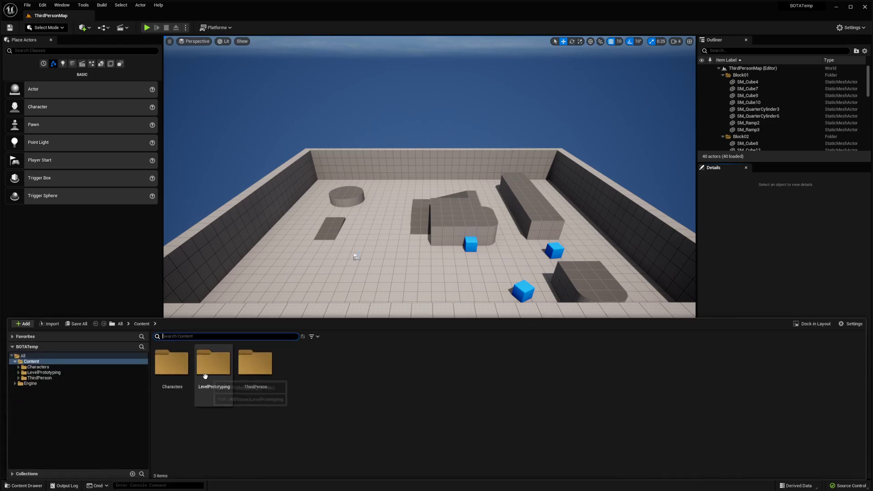
click(120, 323)
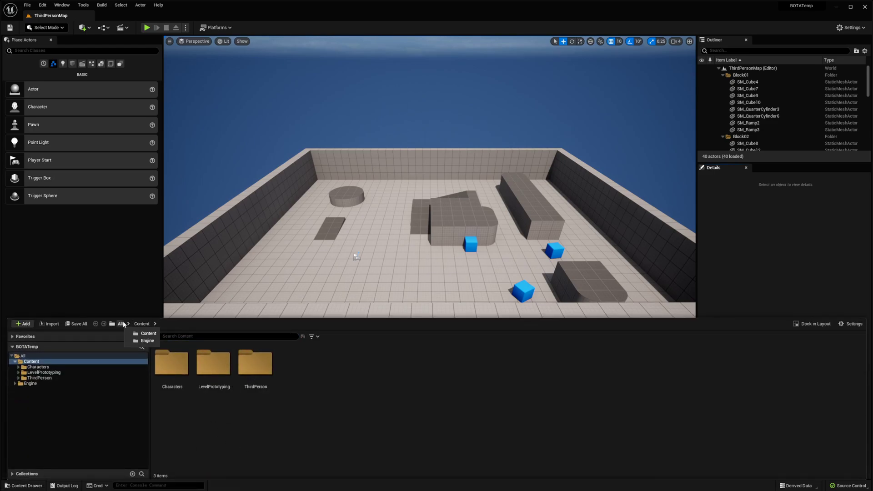
double_click(186, 368)
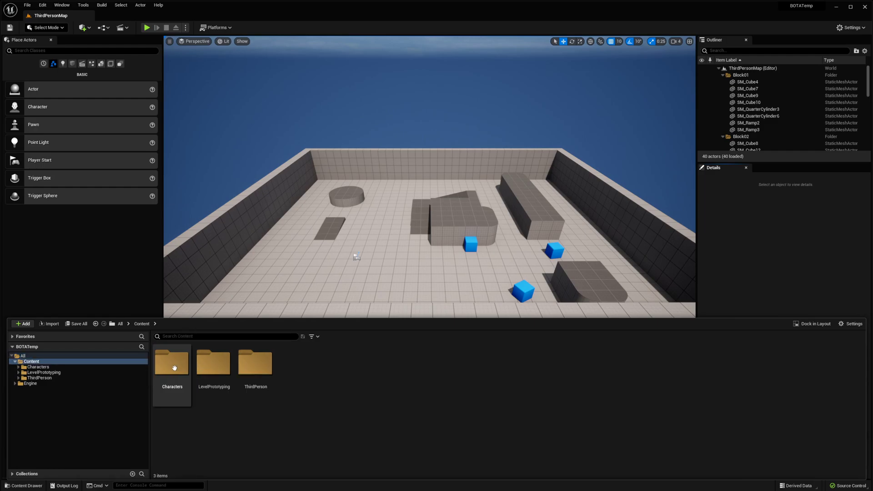
double_click(186, 368)
double_click(175, 366)
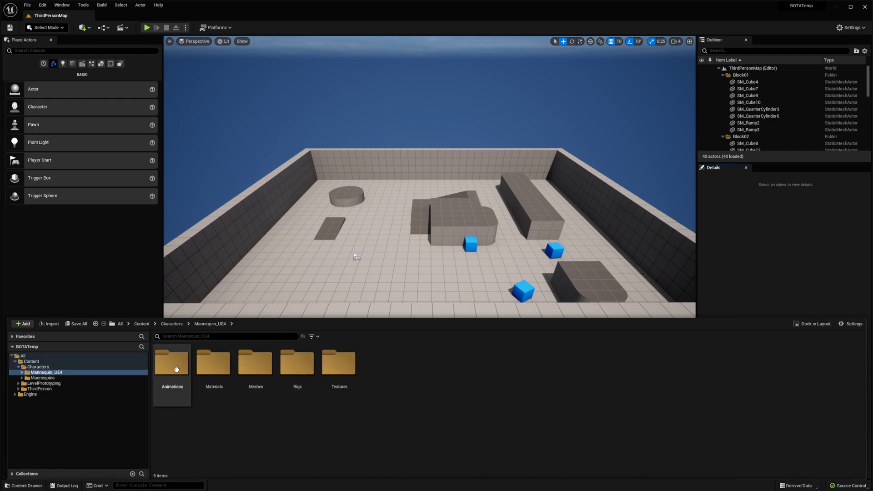
double_click(175, 366)
click(175, 368)
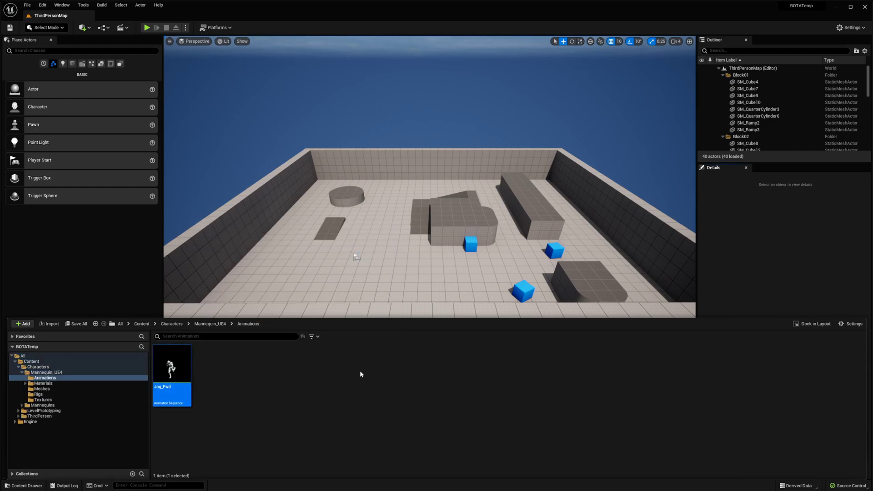
Check out the Jog_Fwd animation sequence from source control
right_click(177, 374)
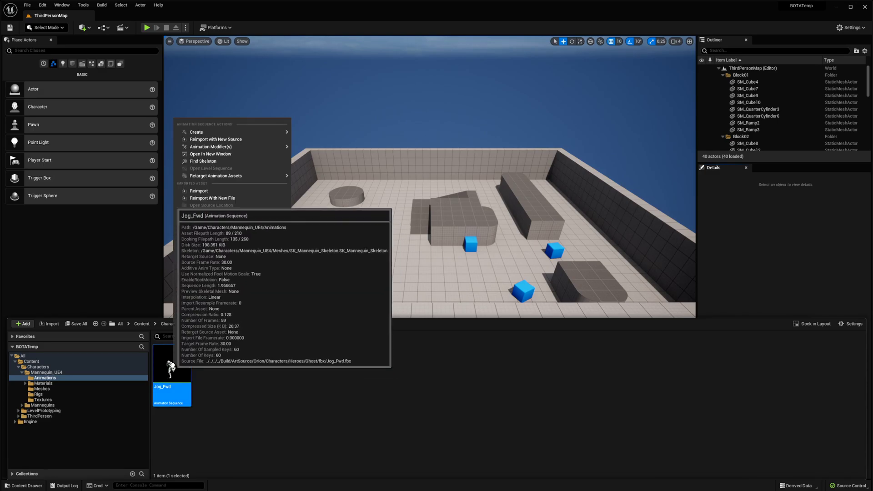
mouse_move(216, 359)
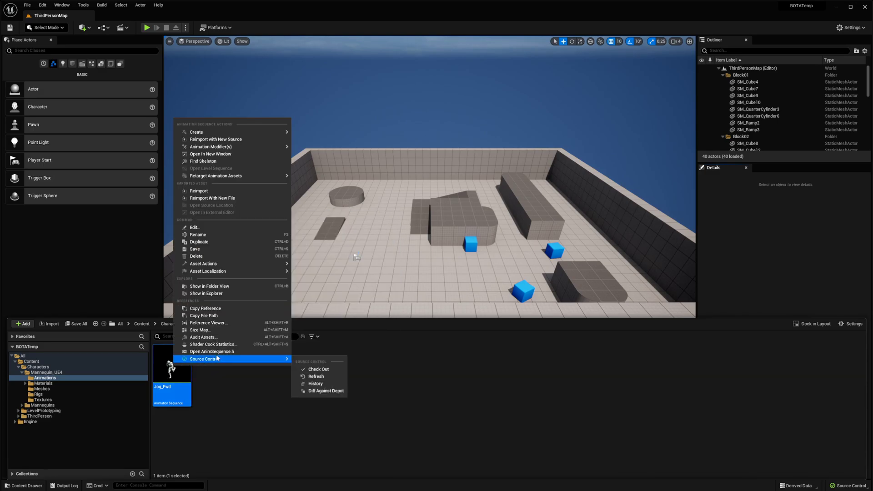
click(318, 369)
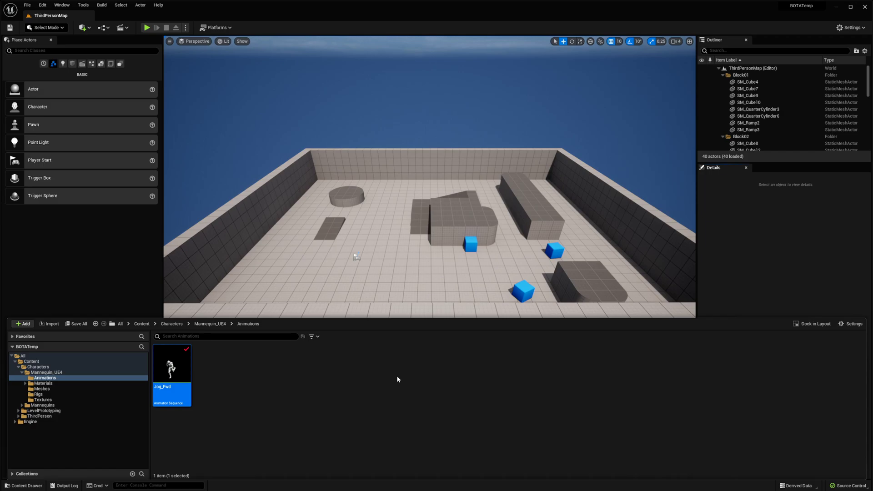
right_click(187, 373)
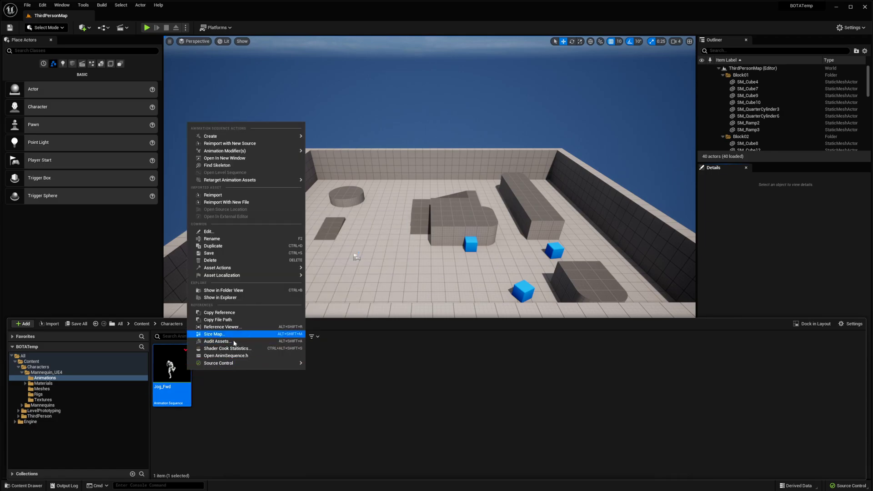
mouse_move(239, 363)
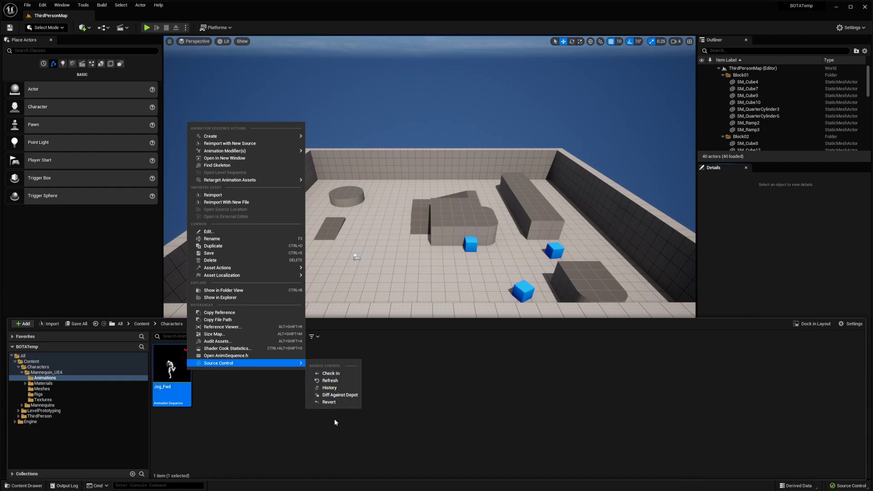
click(337, 402)
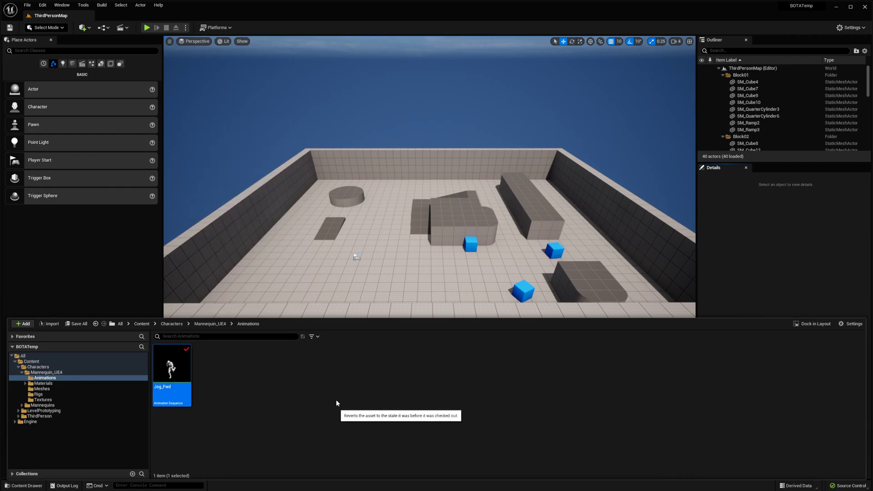
click(525, 278)
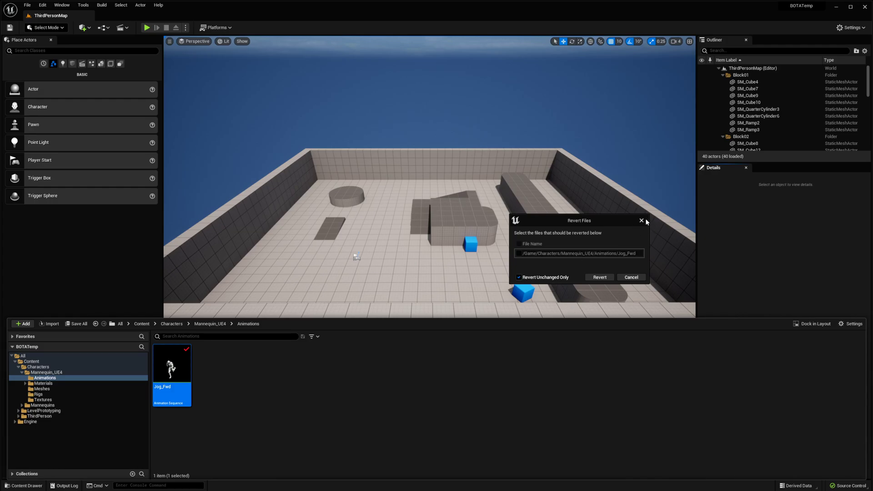
click(630, 277)
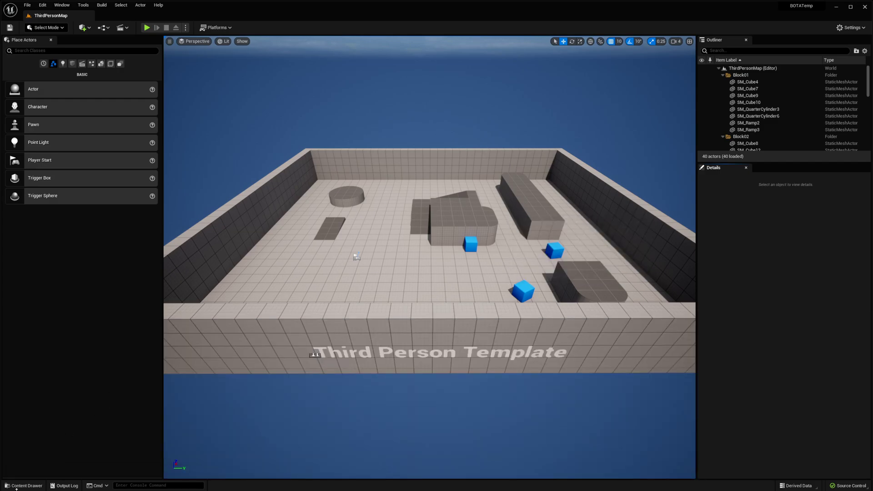